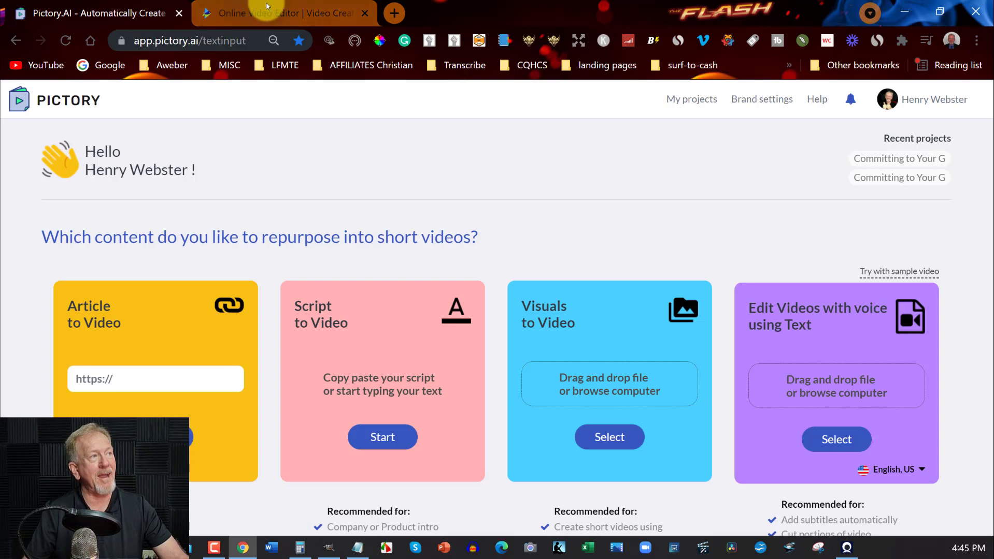
pyautogui.click(266, 11)
pyautogui.click(83, 4)
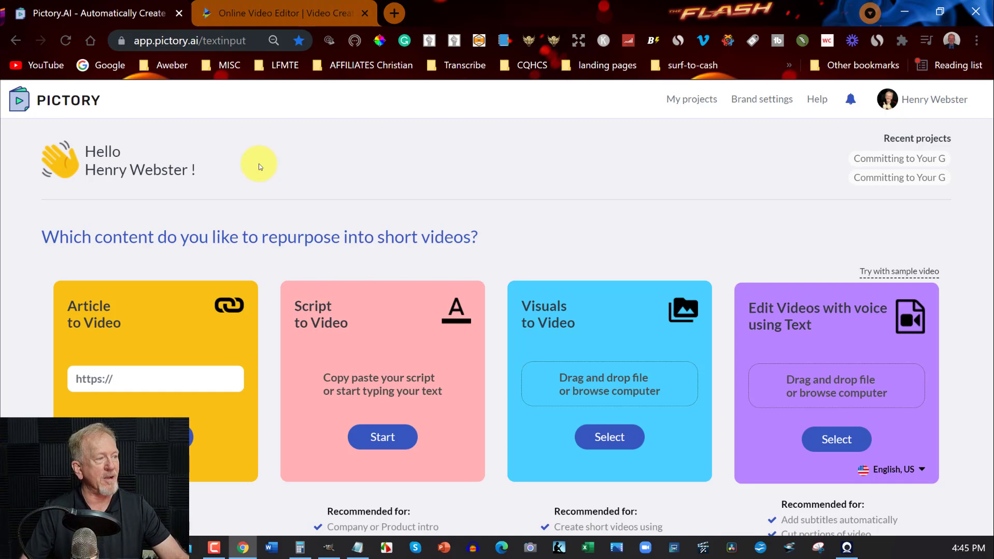
# Switch to Notepad, copy the entire "Committing to Your Goals" script, and put the Notepad window away
pyautogui.click(358, 550)
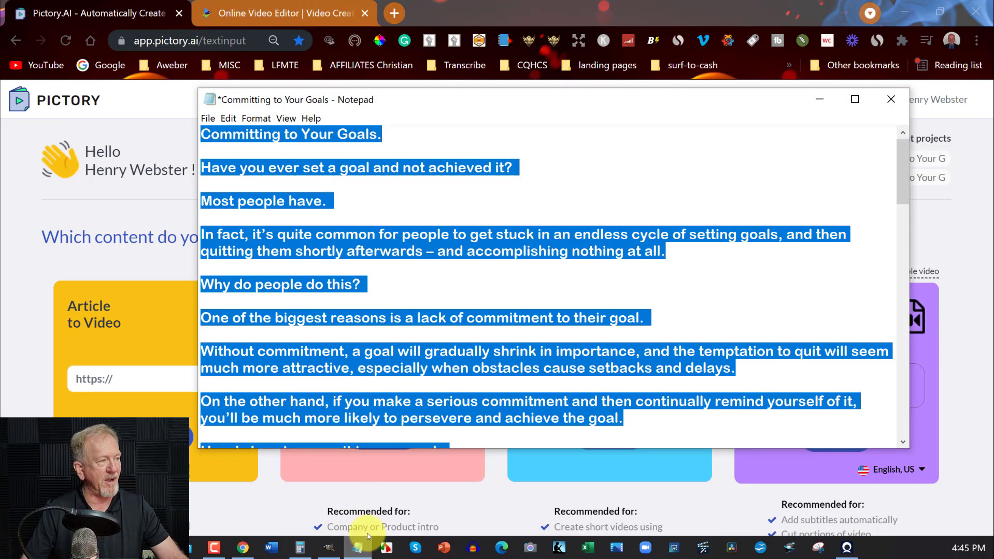
pyautogui.click(489, 210)
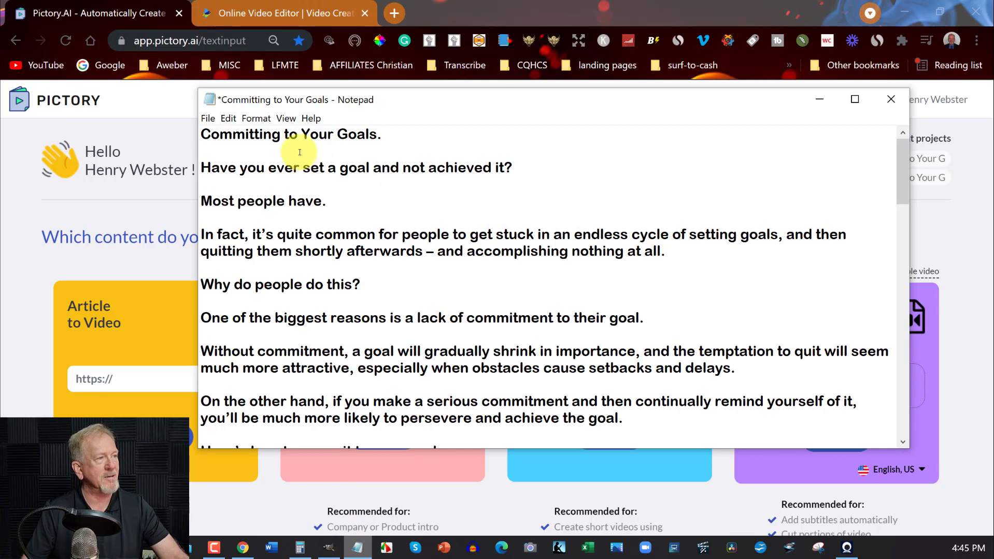
pyautogui.moveTo(203, 136); pyautogui.dragTo(740, 544)
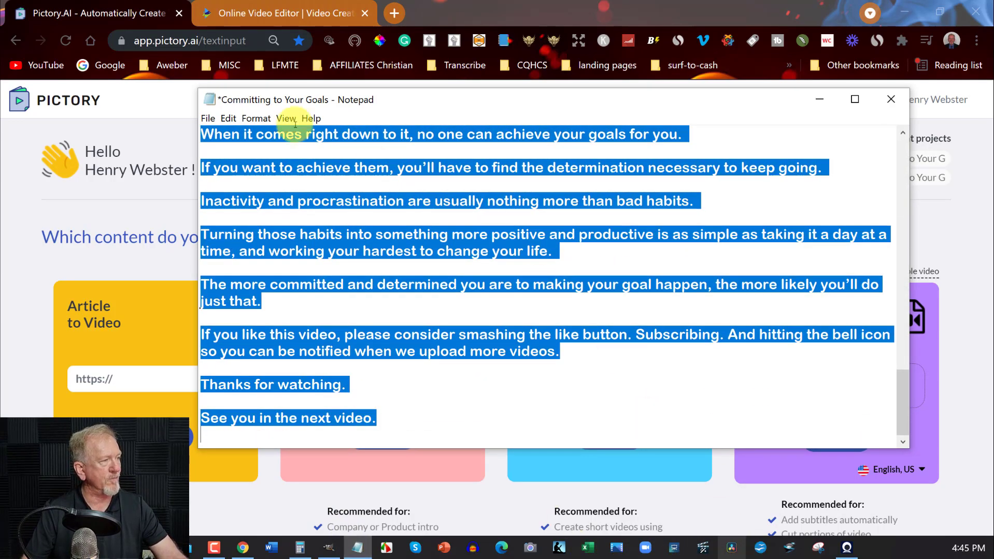
pyautogui.rightClick(337, 167)
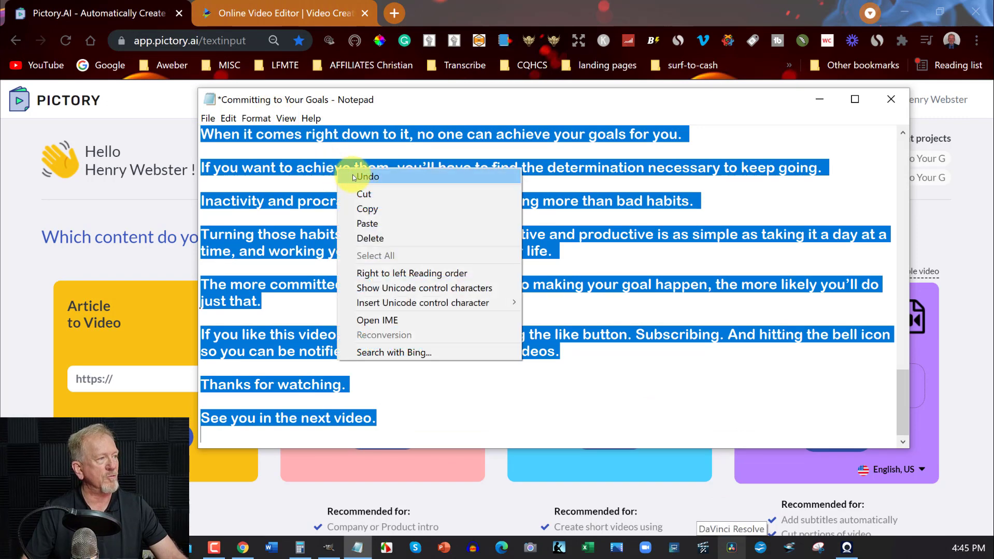
pyautogui.click(363, 209)
pyautogui.moveTo(941, 110)
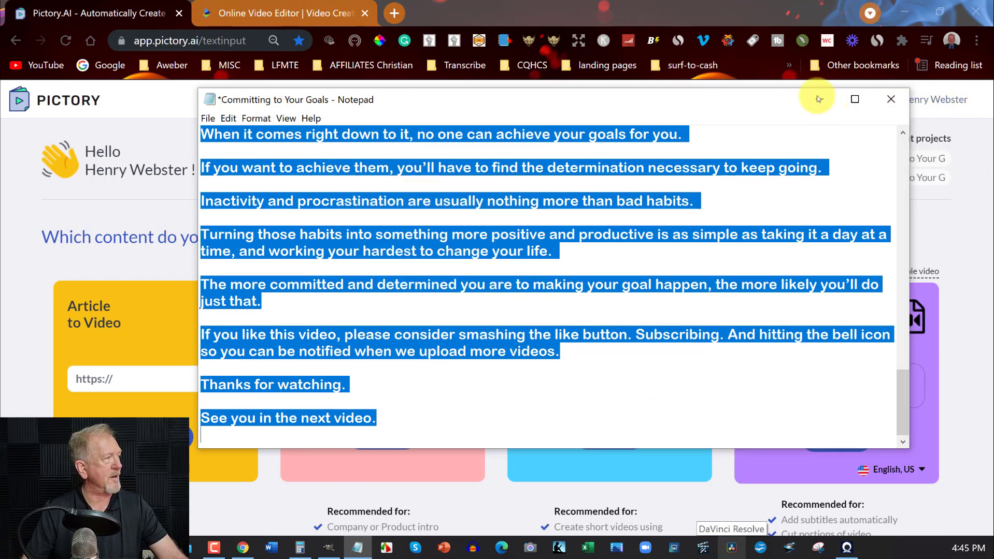
pyautogui.click(817, 99)
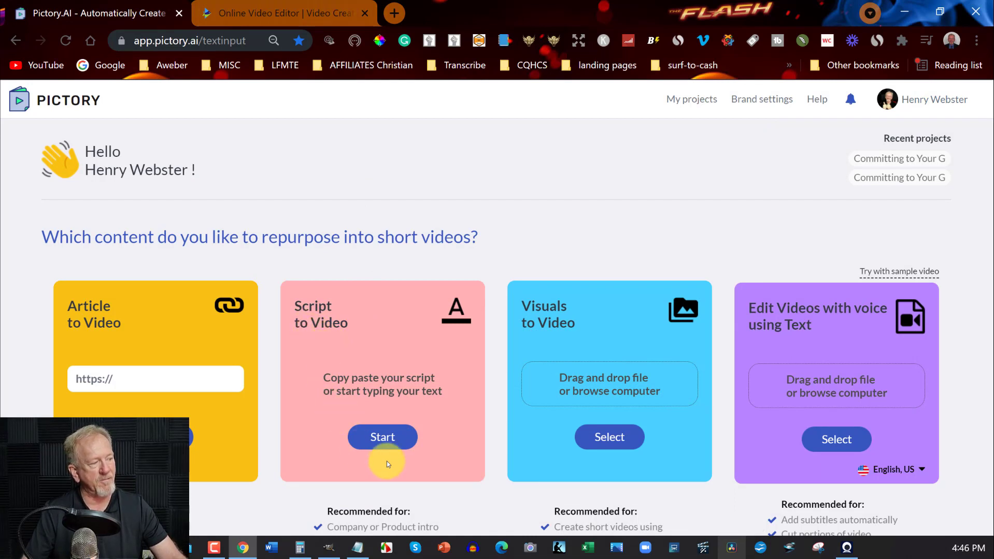
# Start a Script to Video project with the copied script and choose the 16:9 Landscape aspect ratio
pyautogui.click(378, 438)
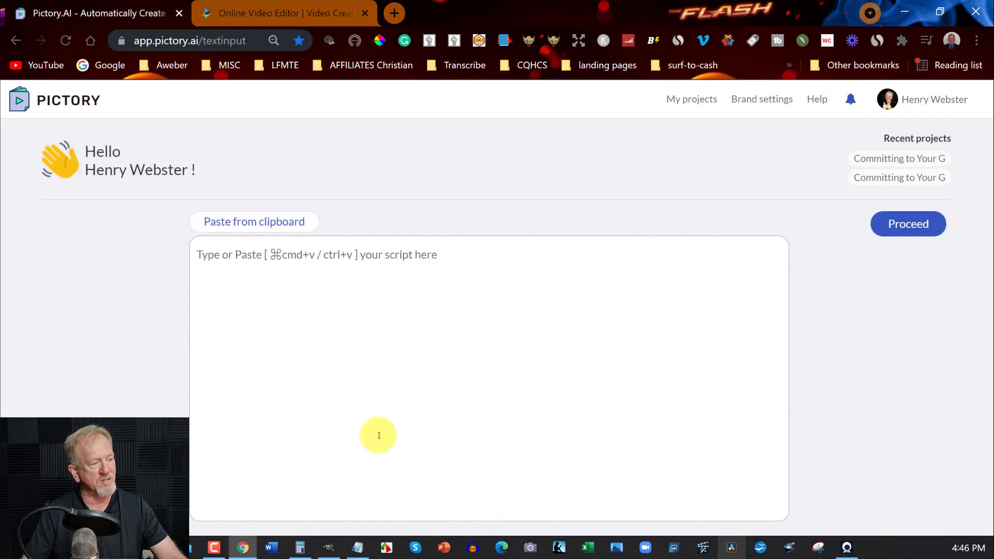
pyautogui.click(195, 253)
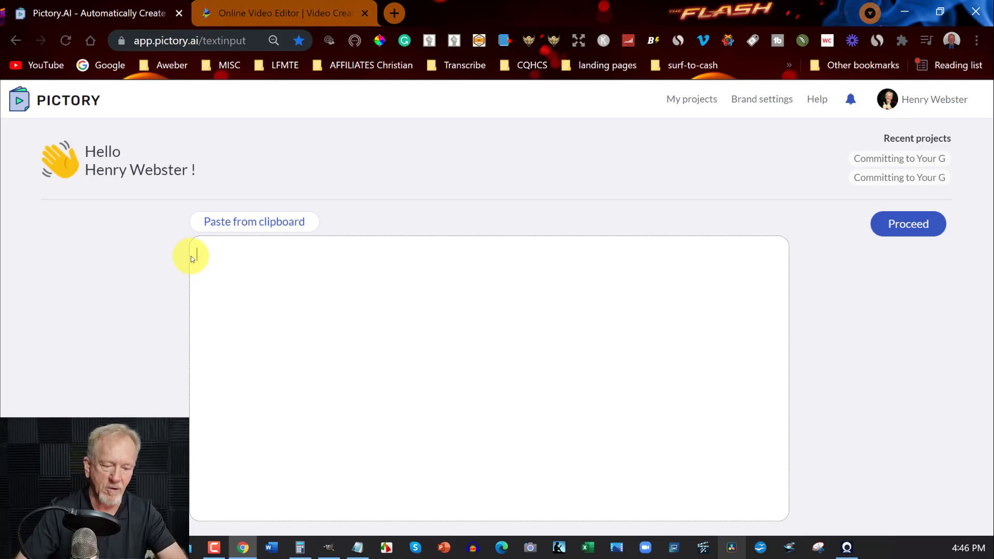
pyautogui.hotkey('ctrl', 'v')
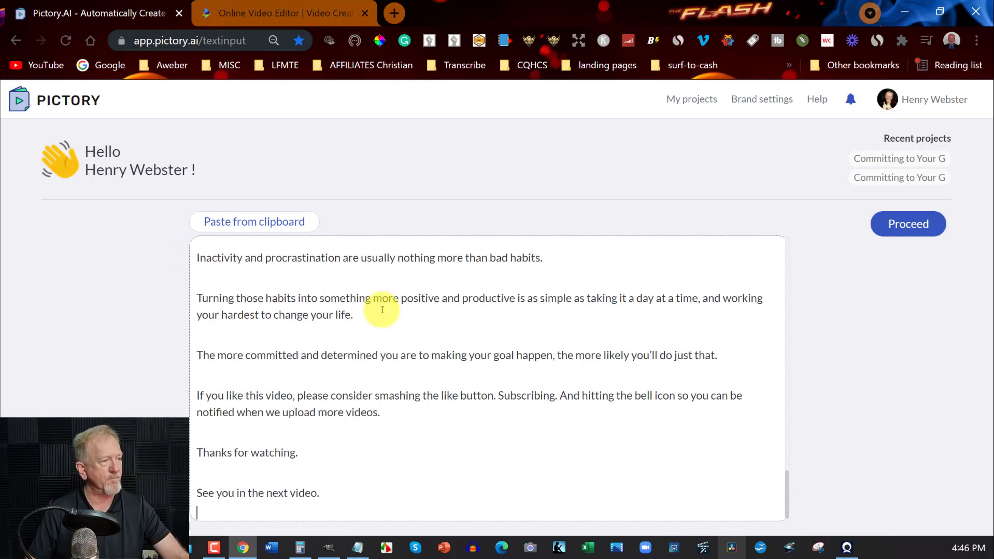
pyautogui.scroll(10, 382, 311)
pyautogui.scroll(10, 382, 311)
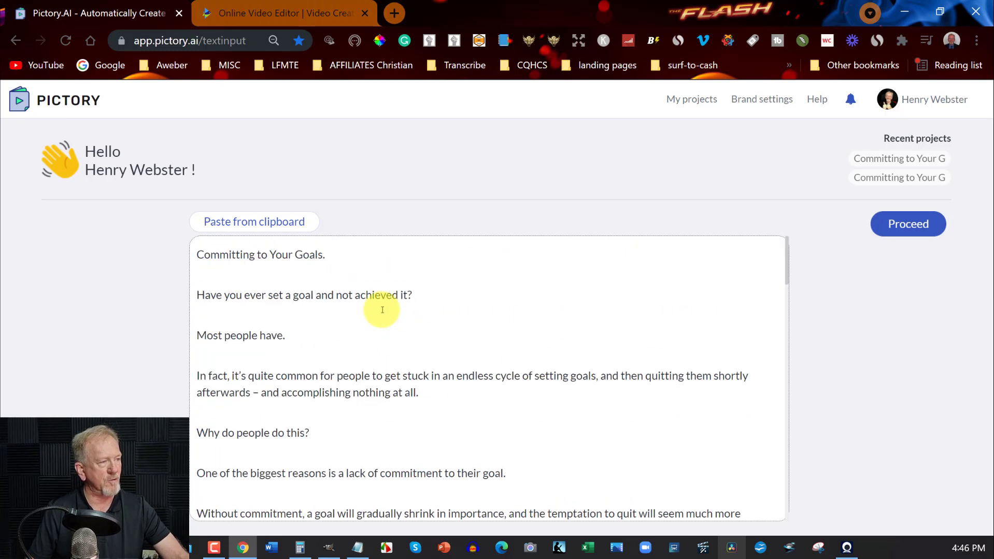
pyautogui.click(915, 230)
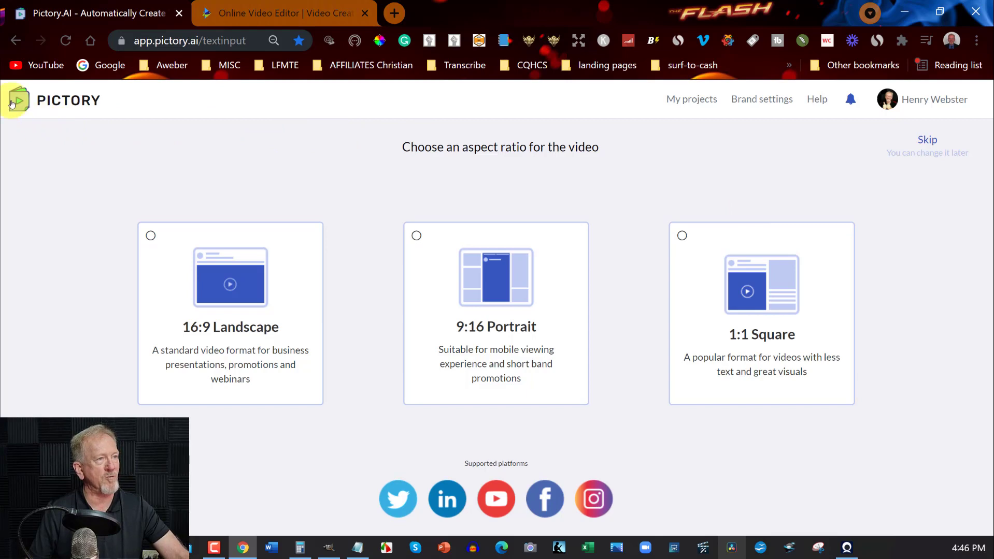
pyautogui.click(218, 277)
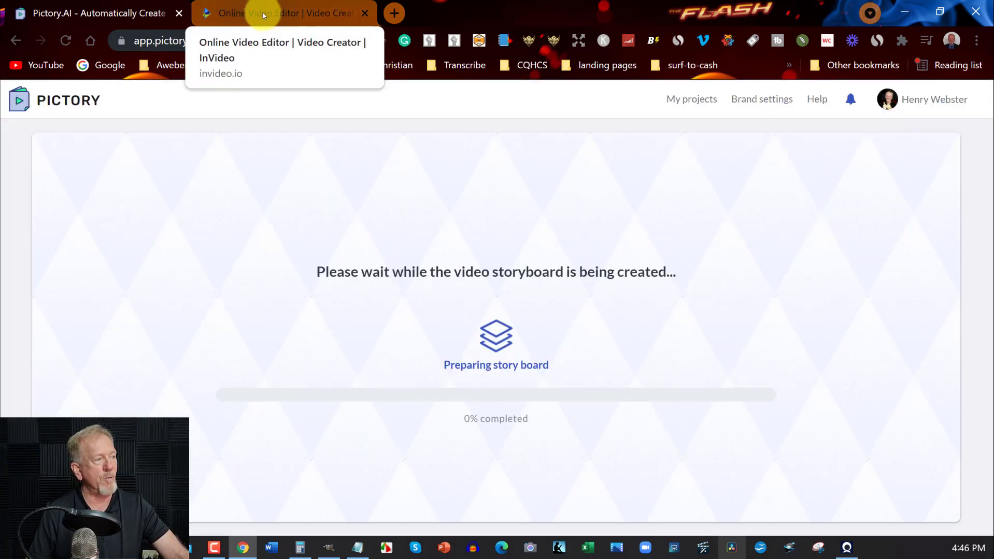
# Switch to InVideo and choose the Text to Video workflow with the Wide (16:9) dimension
pyautogui.click(262, 12)
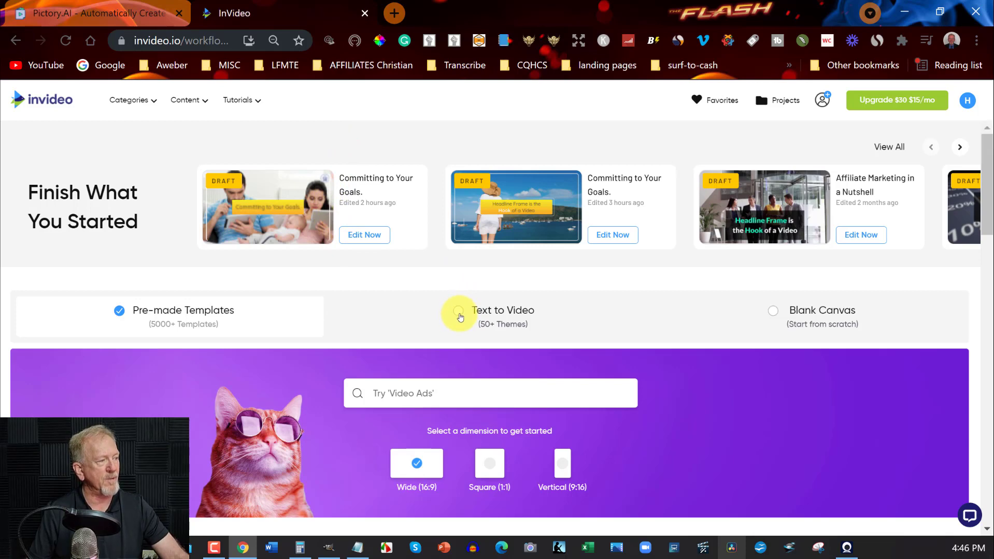
pyautogui.click(459, 314)
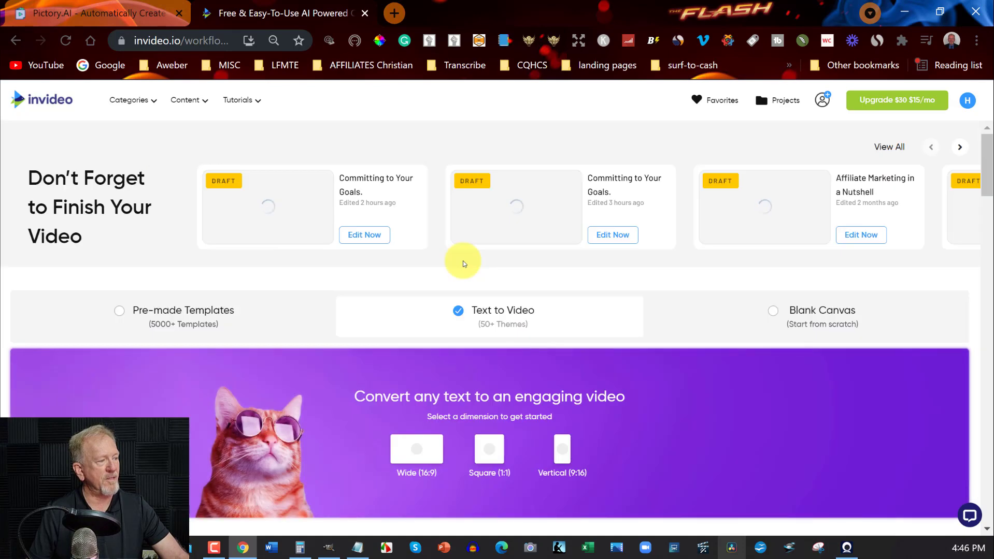
pyautogui.scroll(-1, 462, 260)
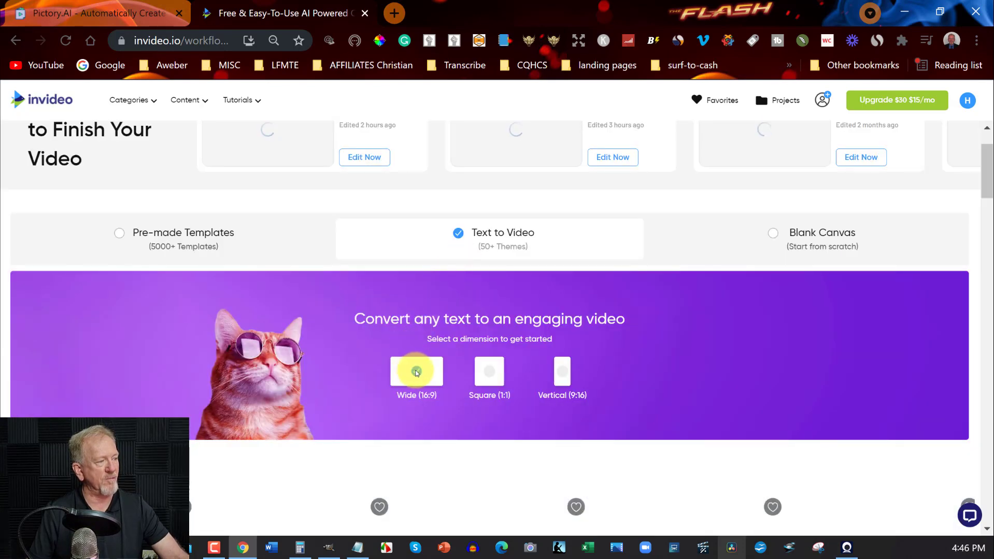
pyautogui.click(416, 373)
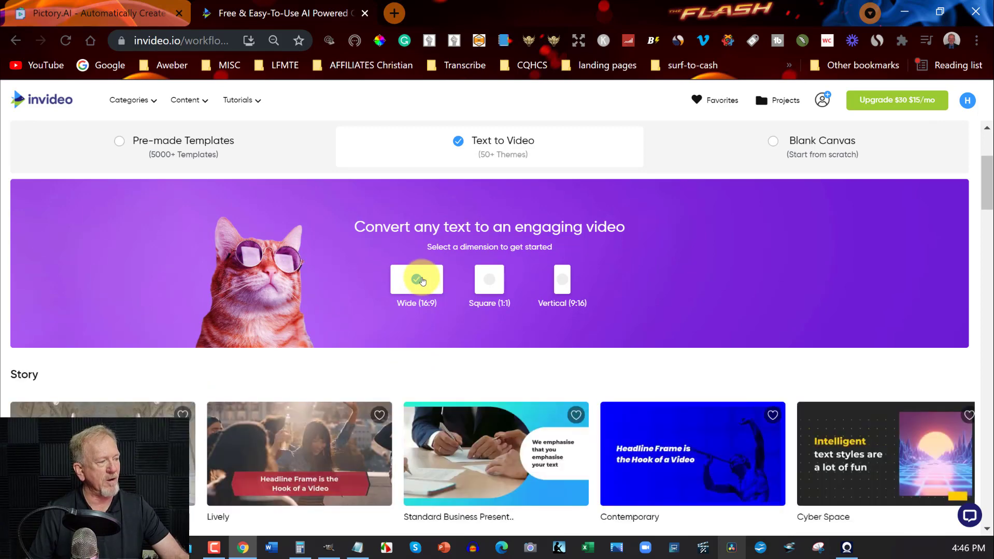
# Find the Executive theme among the Story templates and use it for the video
pyautogui.scroll(-8, 422, 281)
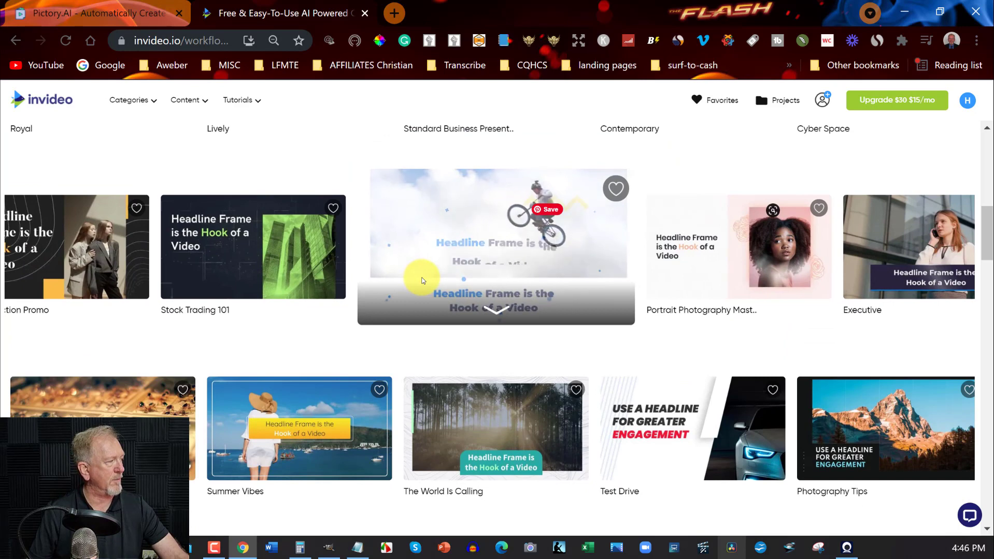
pyautogui.moveTo(931, 241)
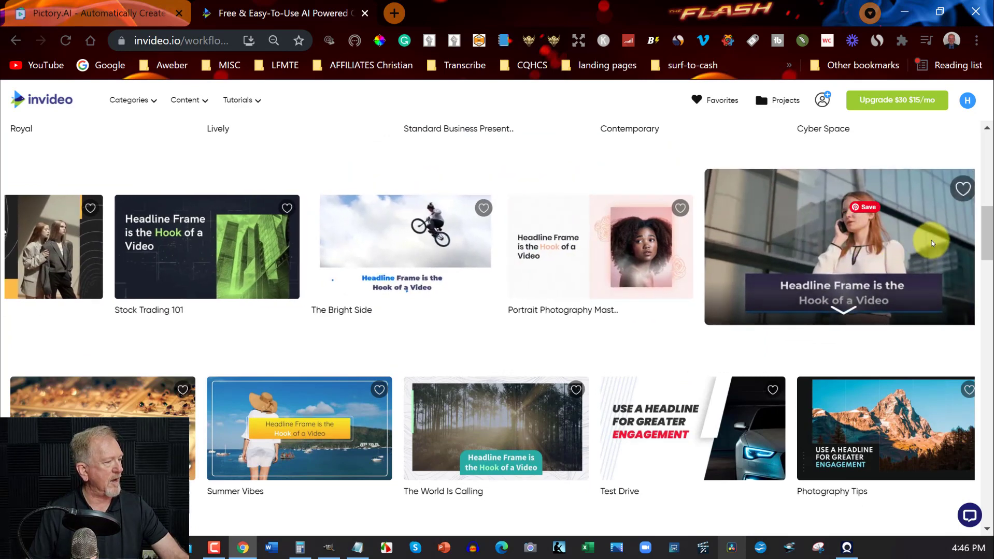
pyautogui.click(827, 251)
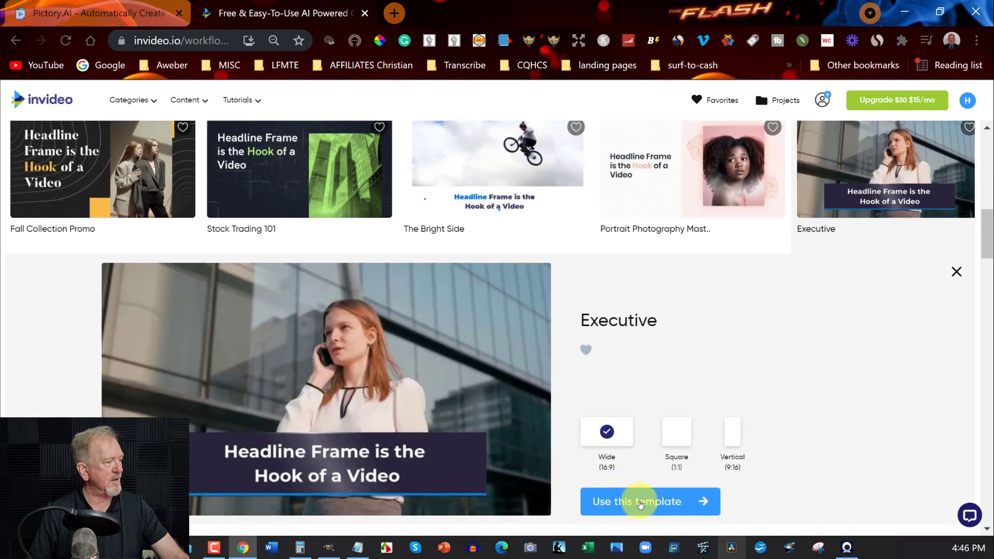
pyautogui.click(640, 504)
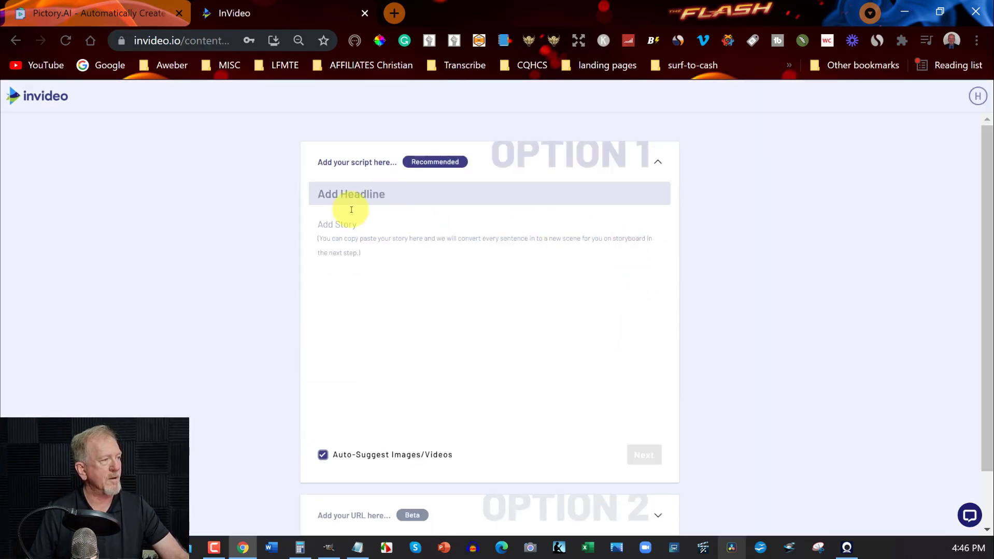
# Paste the copied script into the story text and dismiss the script-length notice
pyautogui.click(329, 229)
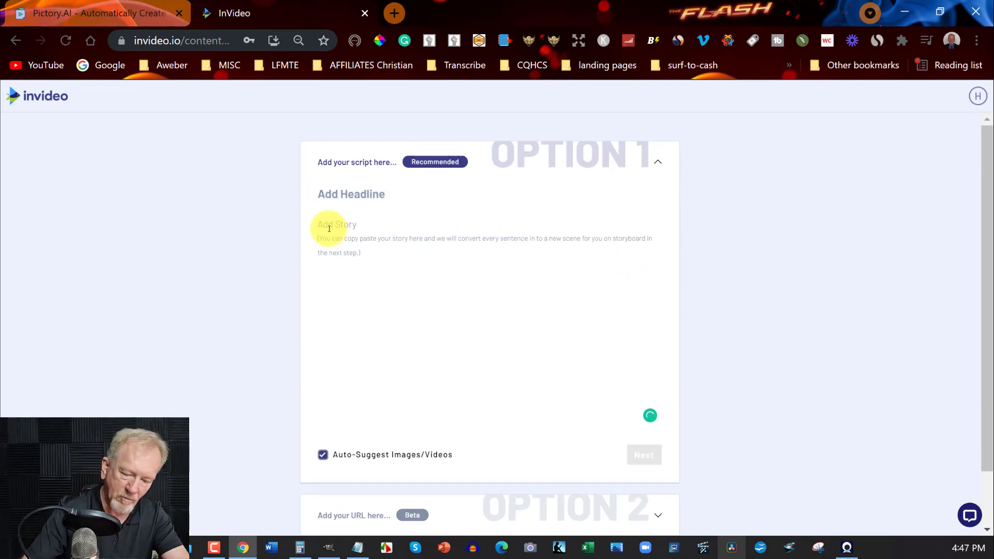
pyautogui.hotkey('ctrl', 'v')
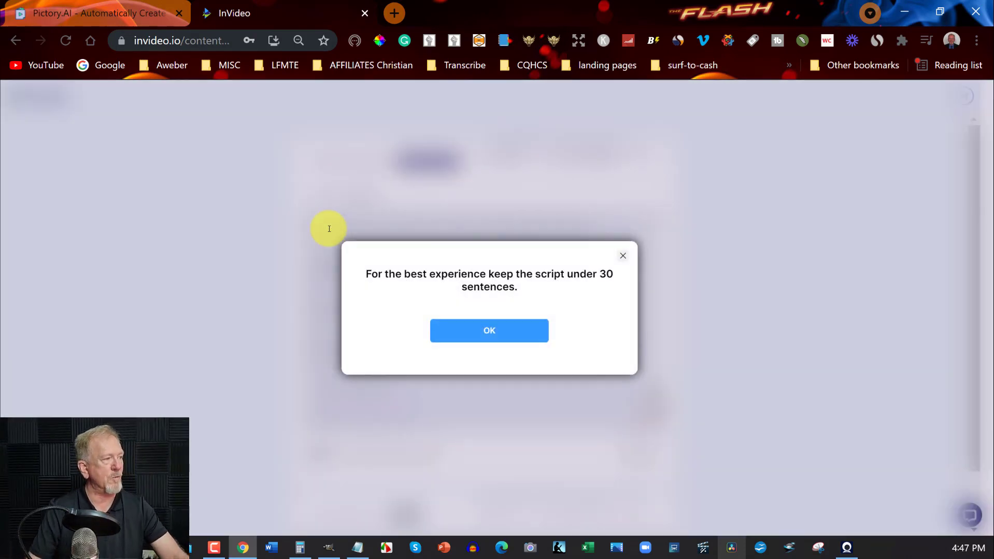
pyautogui.click(506, 340)
pyautogui.scroll(15, 413, 260)
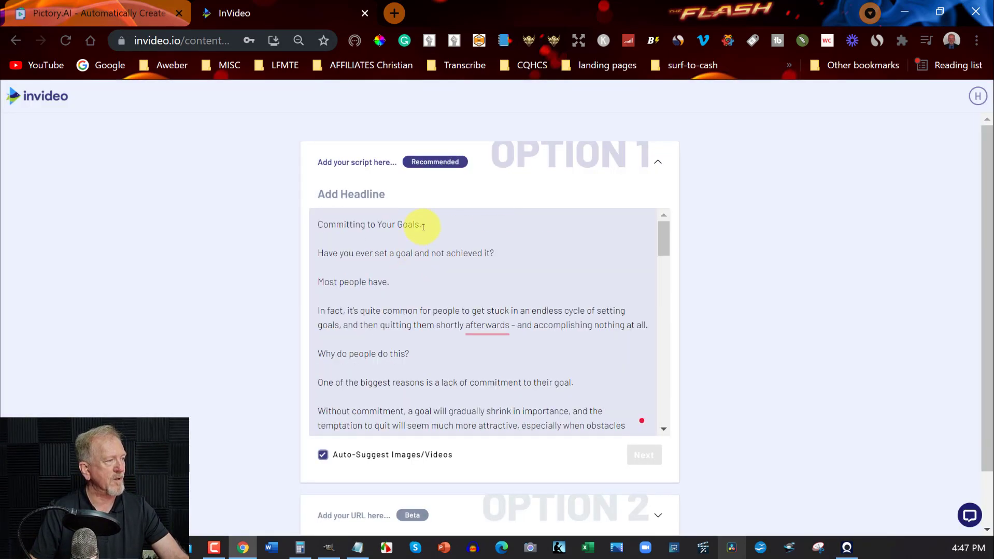
# Move the title line with its blank lines out of the story, set the headline to "Committing to Your Goals.", and submit the script
pyautogui.rightClick(331, 223)
pyautogui.click(361, 258)
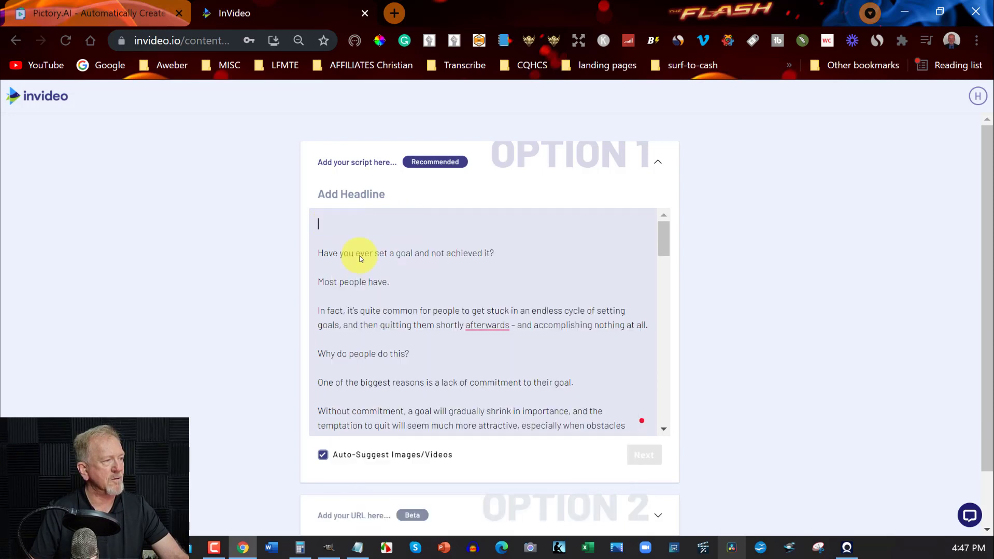
pyautogui.press('Delete')
pyautogui.press('Delete')
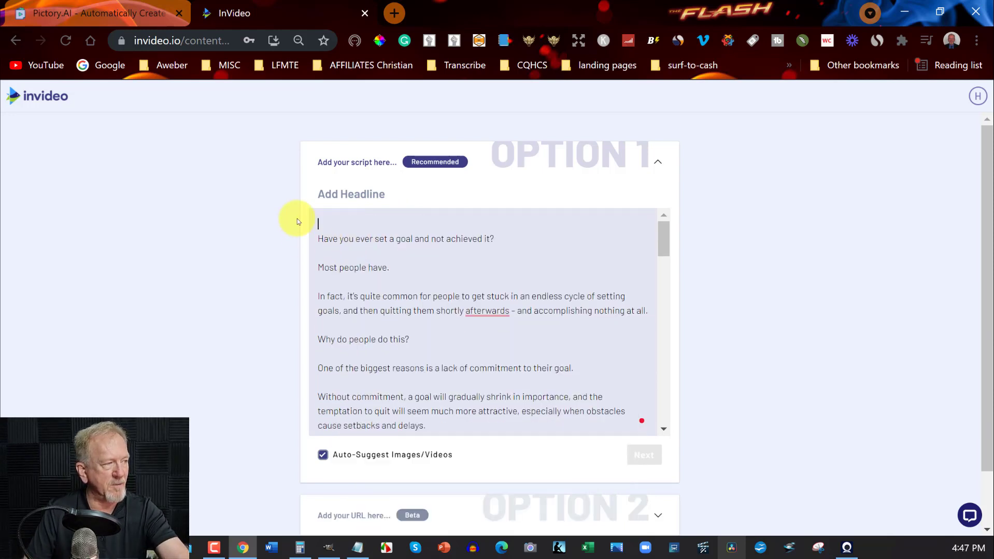
pyautogui.click(336, 198)
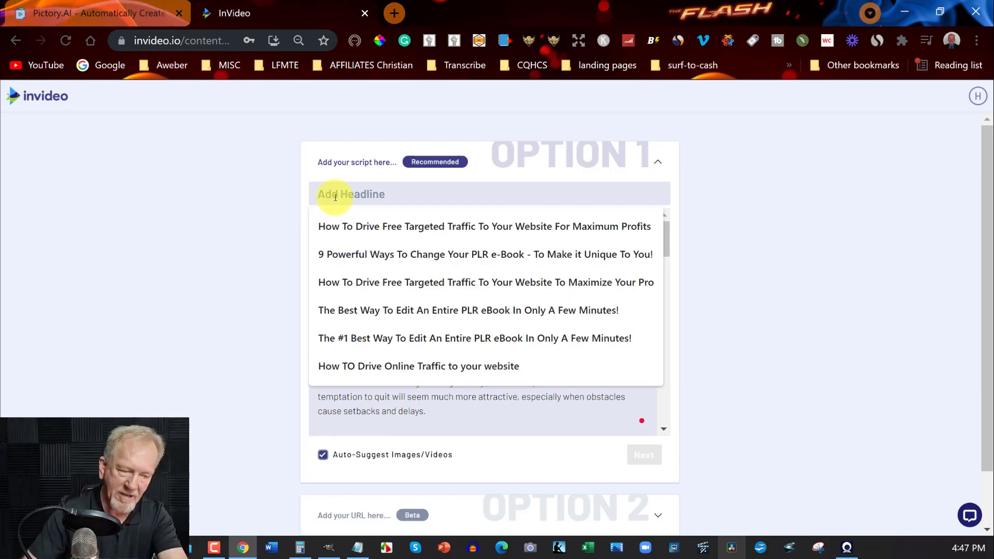
pyautogui.write('Committing to Your Goals.')
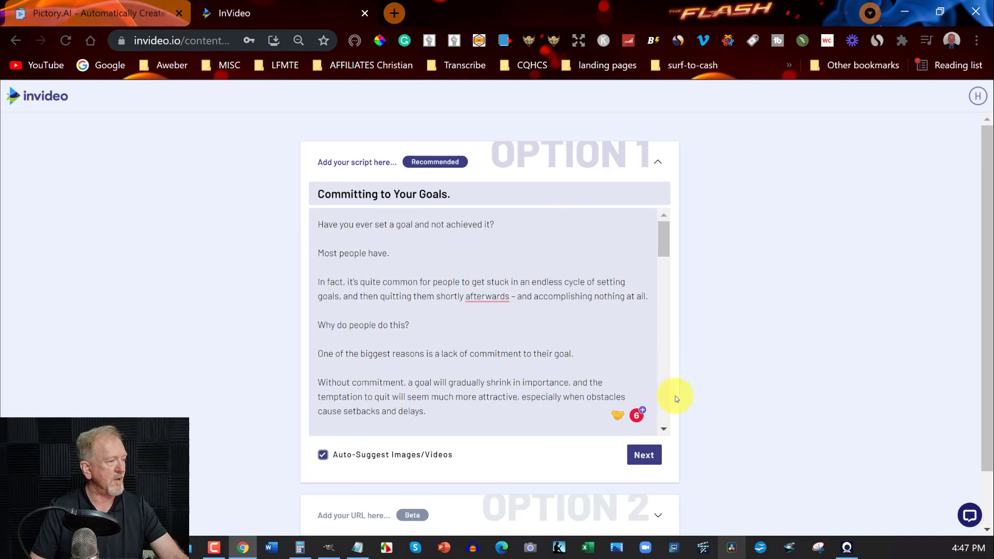
pyautogui.click(641, 455)
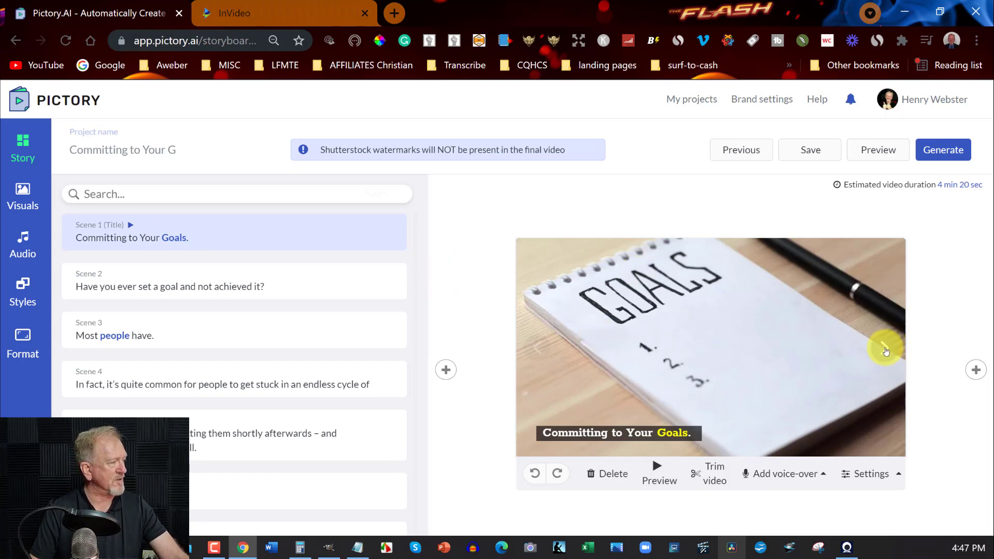
# In Pictory's storyboard, replace the Scene 3 visual with the library clip of businesspeople walking, found by searching "people", and advance to Scene 4
pyautogui.click(885, 349)
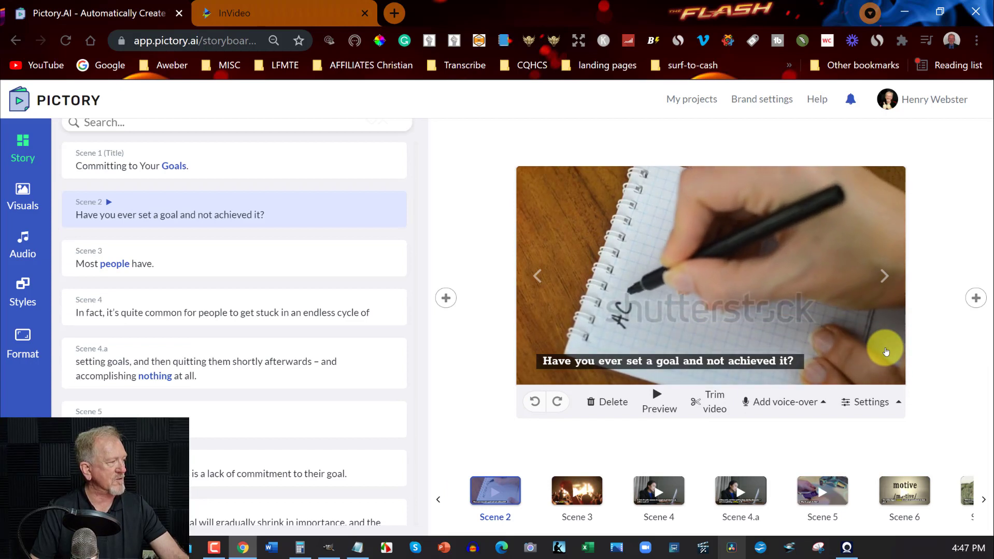
pyautogui.click(885, 275)
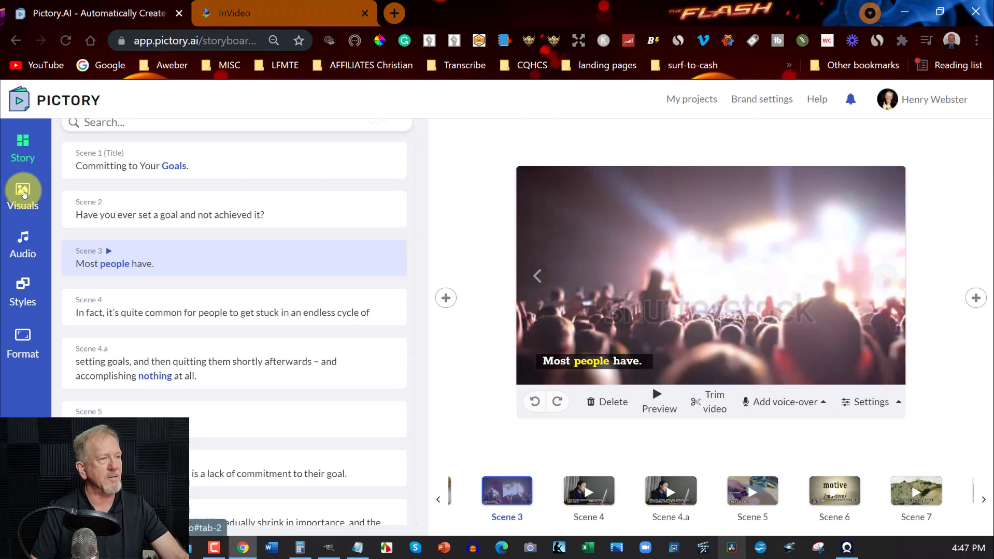
pyautogui.click(22, 192)
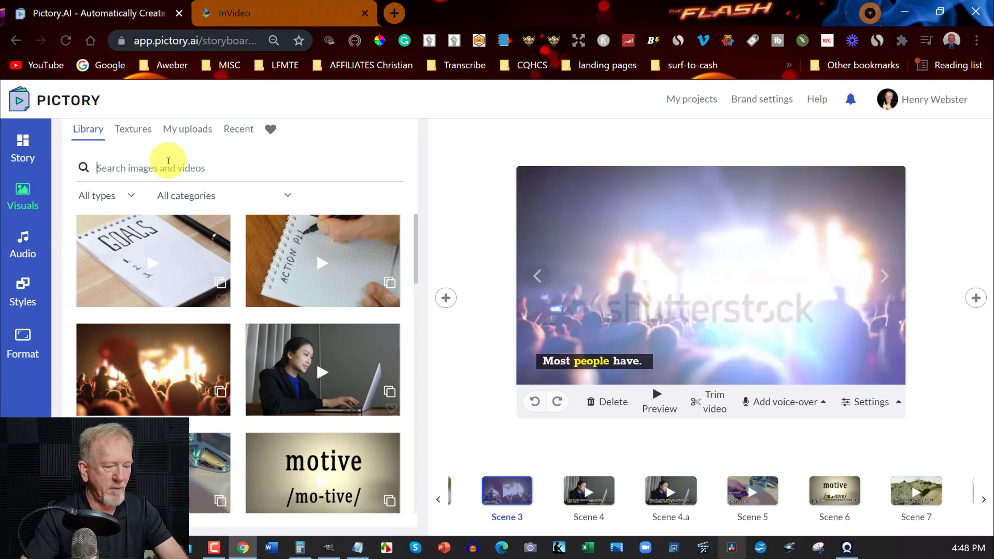
pyautogui.write('people')
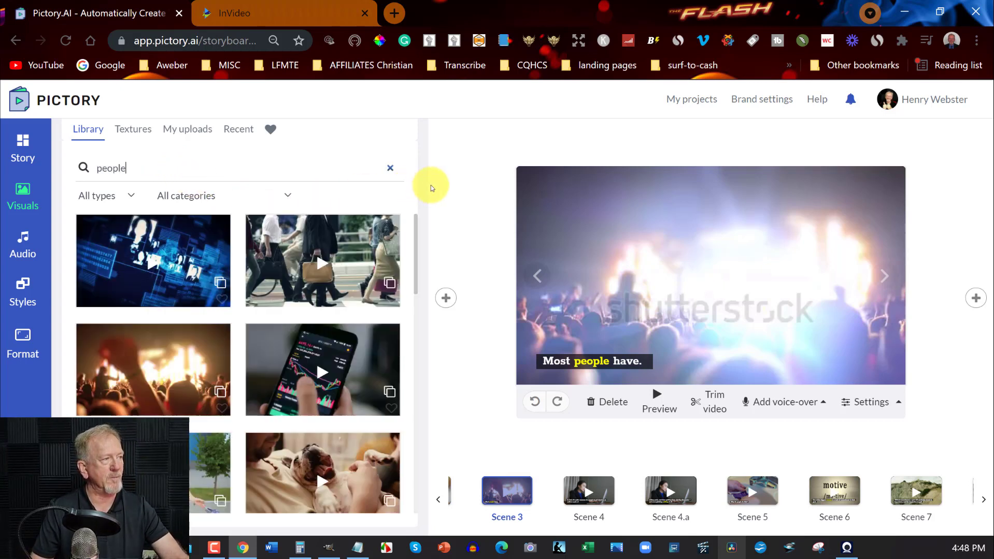
pyautogui.click(319, 253)
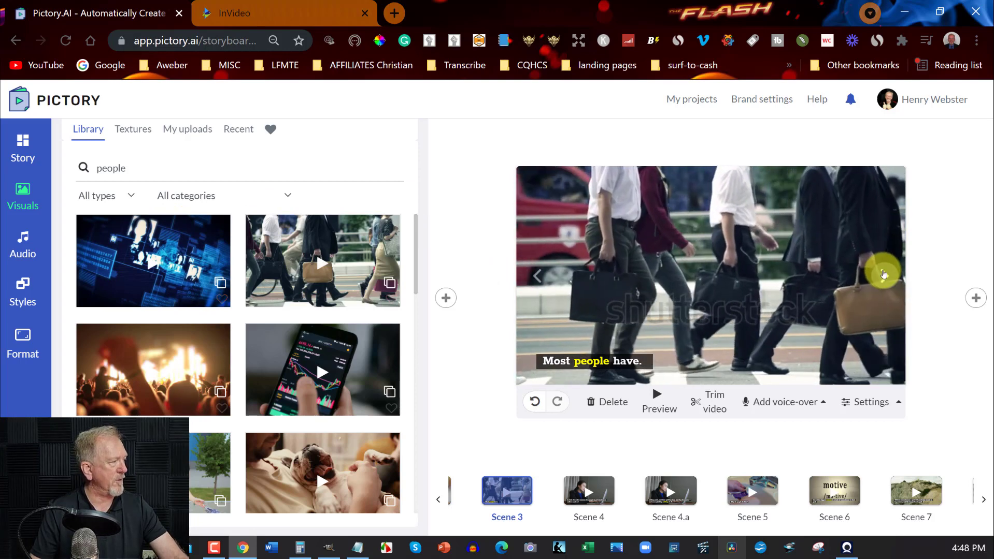
pyautogui.click(884, 275)
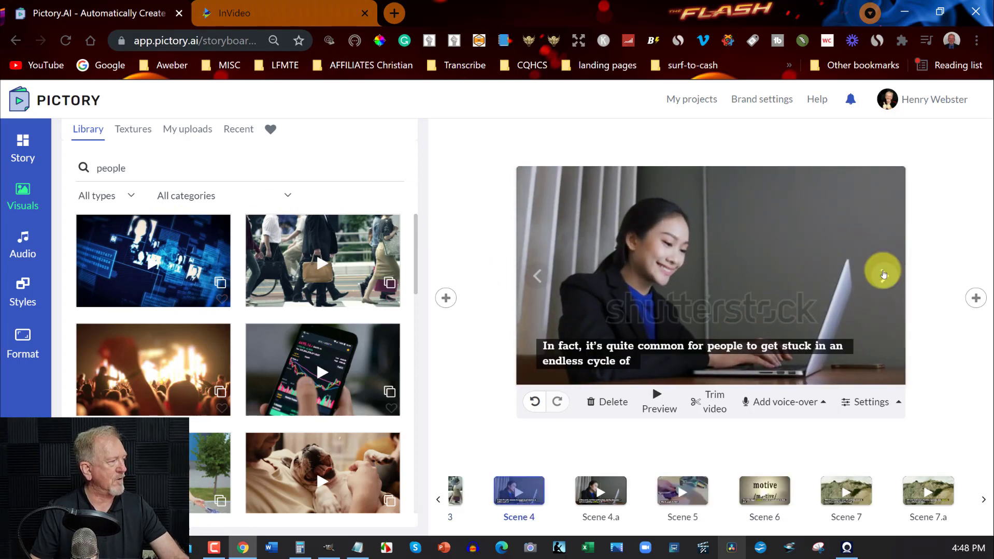
# Advance to Scene 5 and replace its visual with the library clip of the shrugging man with a laptop, found by searching "question"
pyautogui.click(883, 275)
pyautogui.click(883, 275)
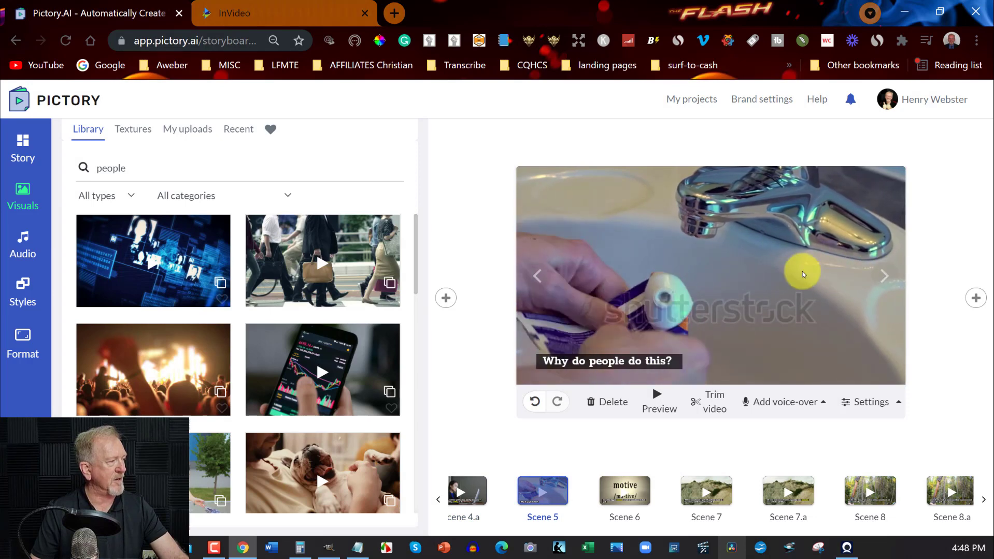
pyautogui.click(45, 188)
pyautogui.write('qu')
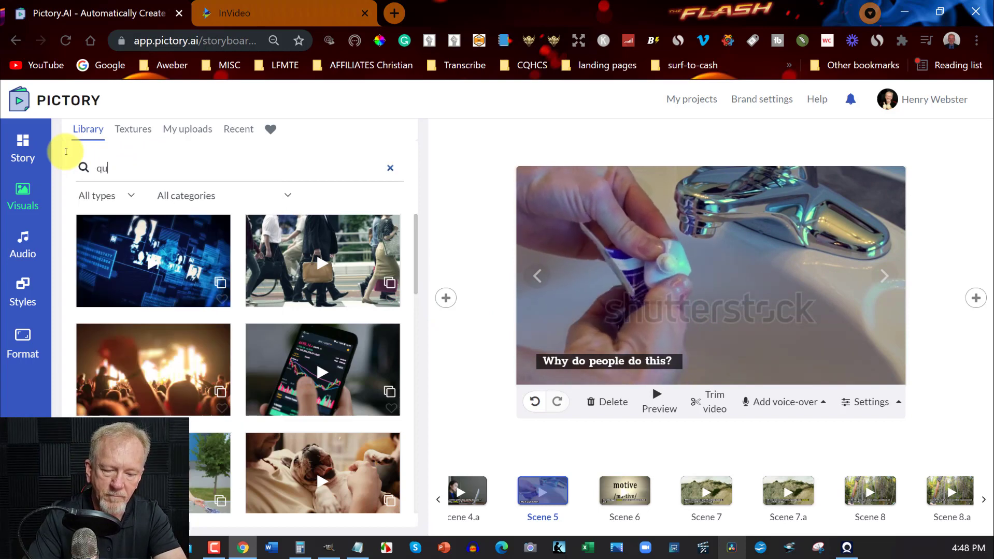
pyautogui.write('estion')
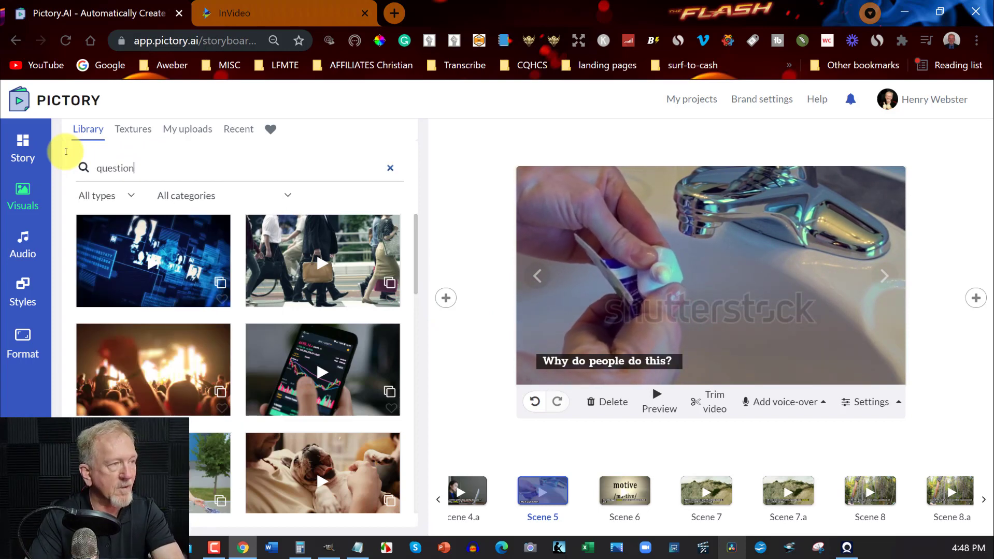
pyautogui.press('Return')
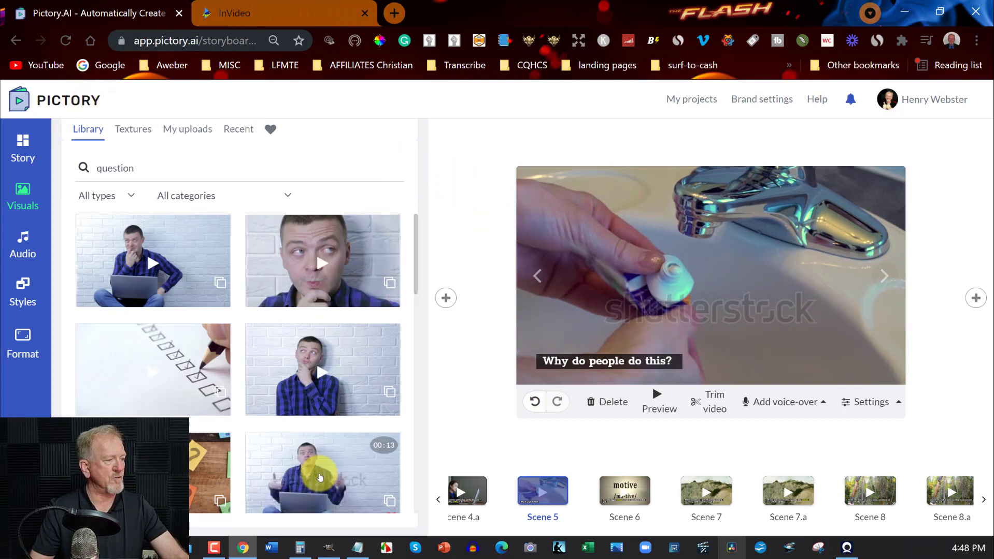
pyautogui.click(320, 477)
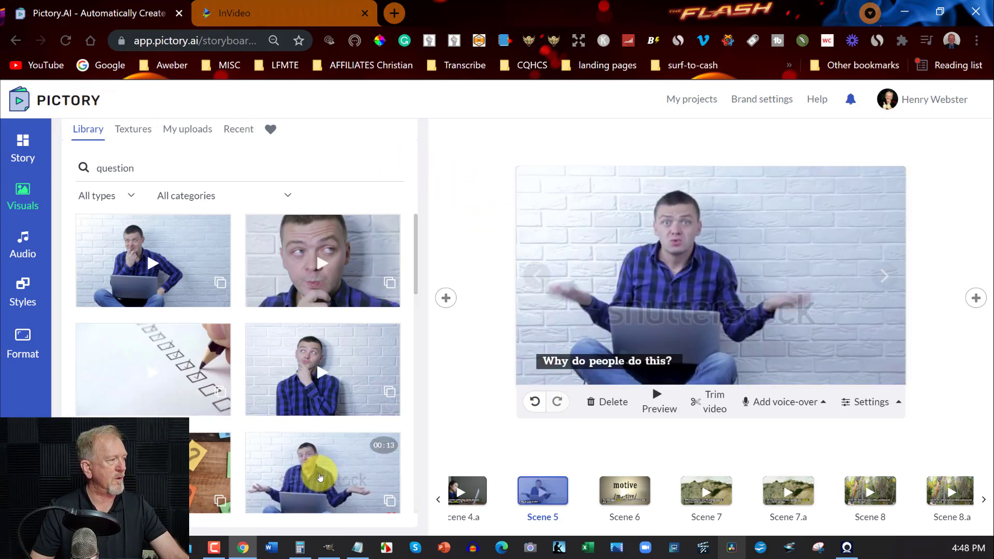
# Advance to Scene 10 and replace its visual with the clip of hands leafing through binder-clipped papers, found by searching "important"
pyautogui.click(885, 275)
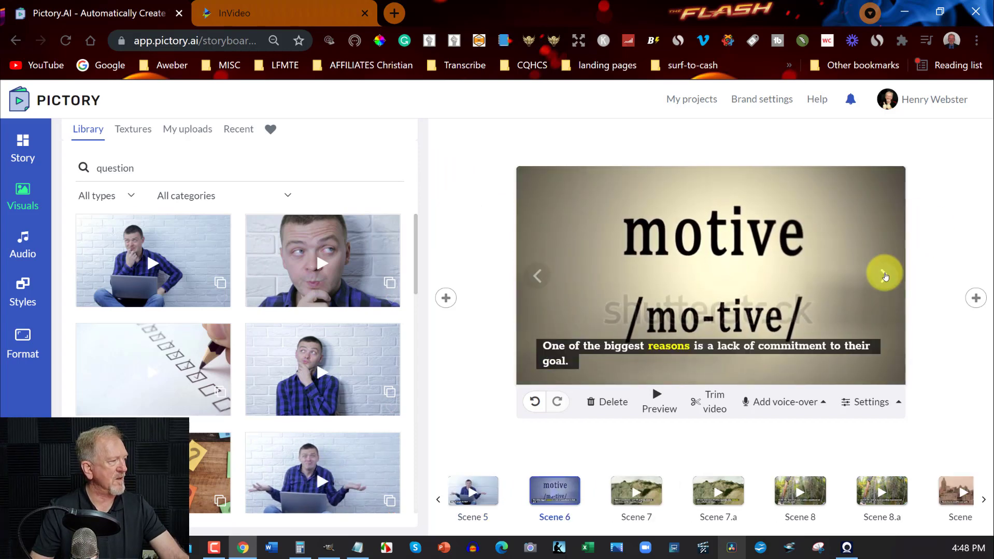
pyautogui.click(884, 276)
pyautogui.click(884, 275)
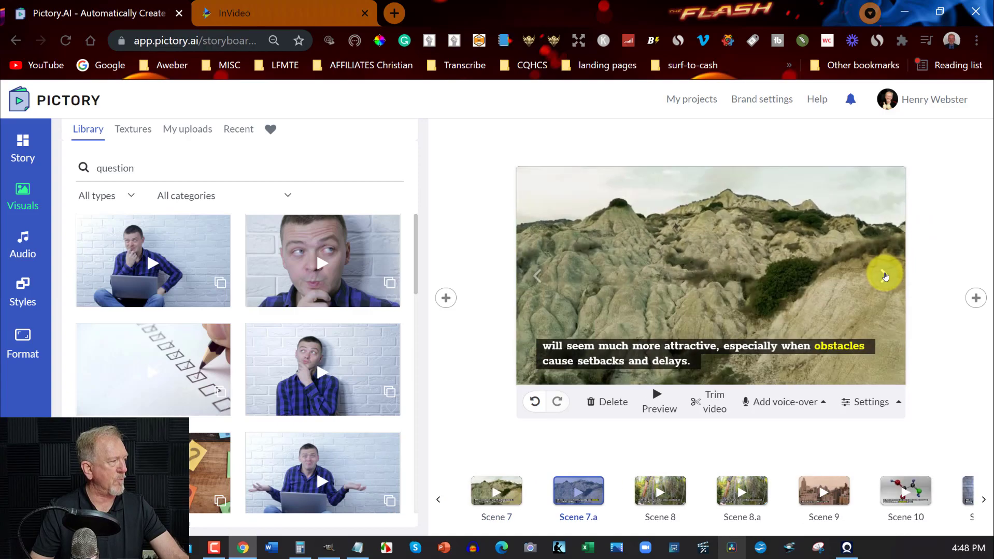
pyautogui.click(884, 275)
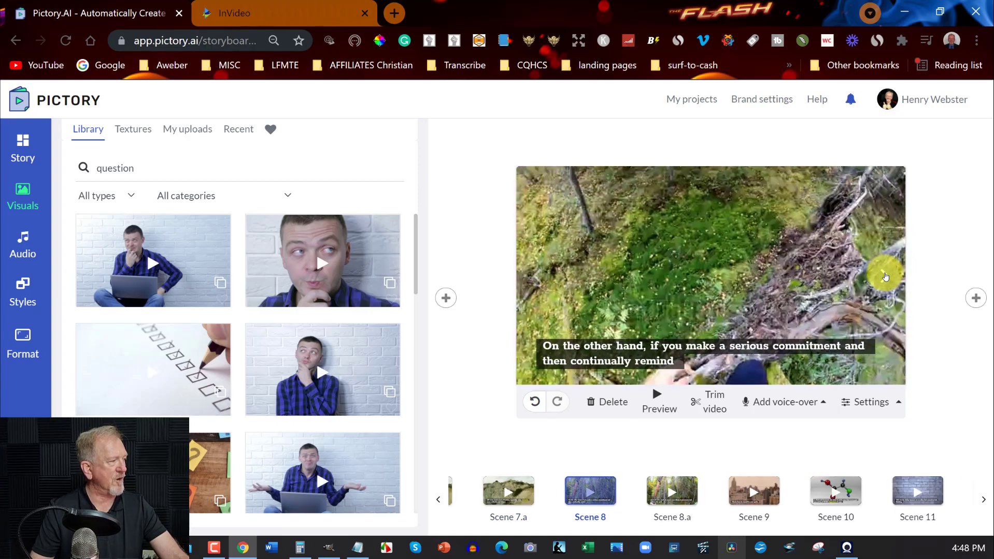
pyautogui.click(884, 275)
pyautogui.click(884, 275)
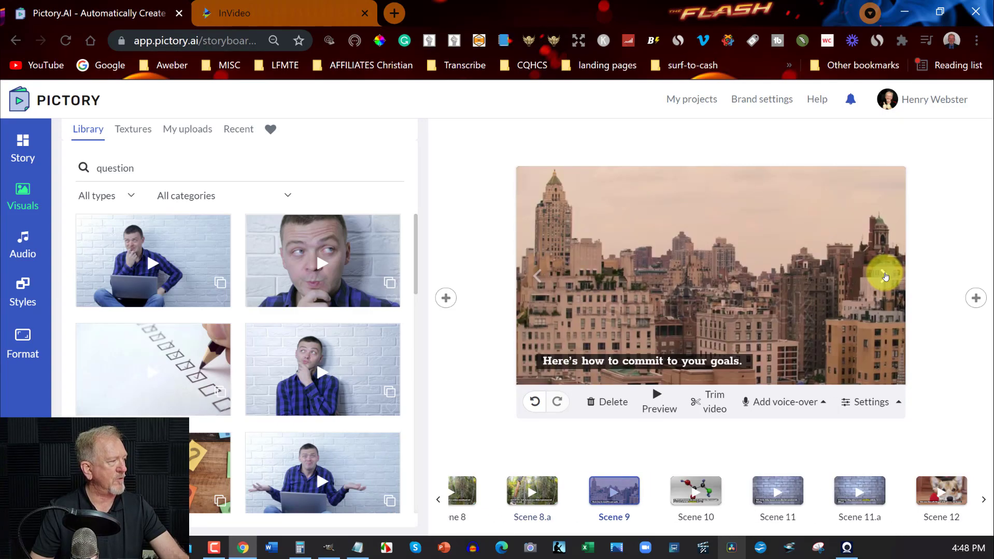
pyautogui.click(884, 275)
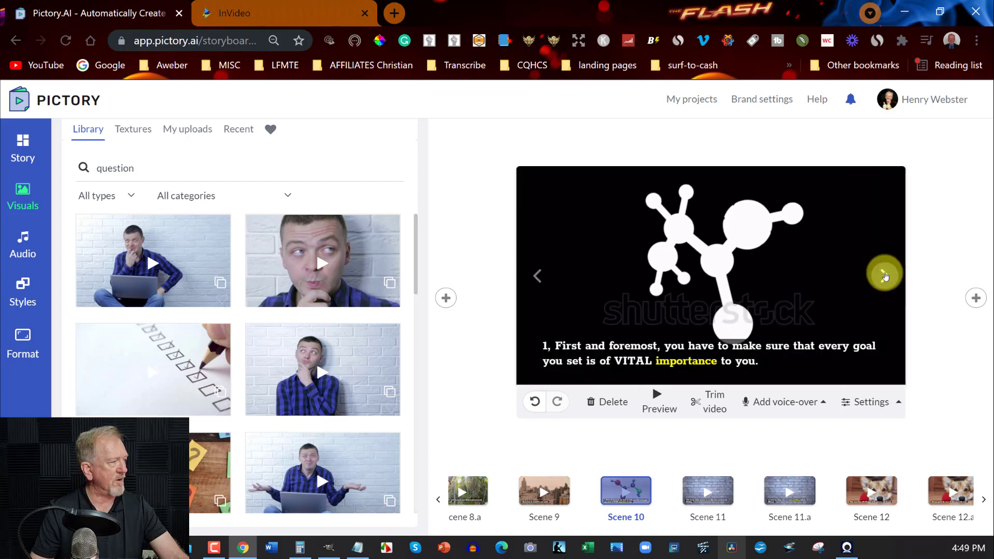
pyautogui.moveTo(177, 171); pyautogui.dragTo(86, 166)
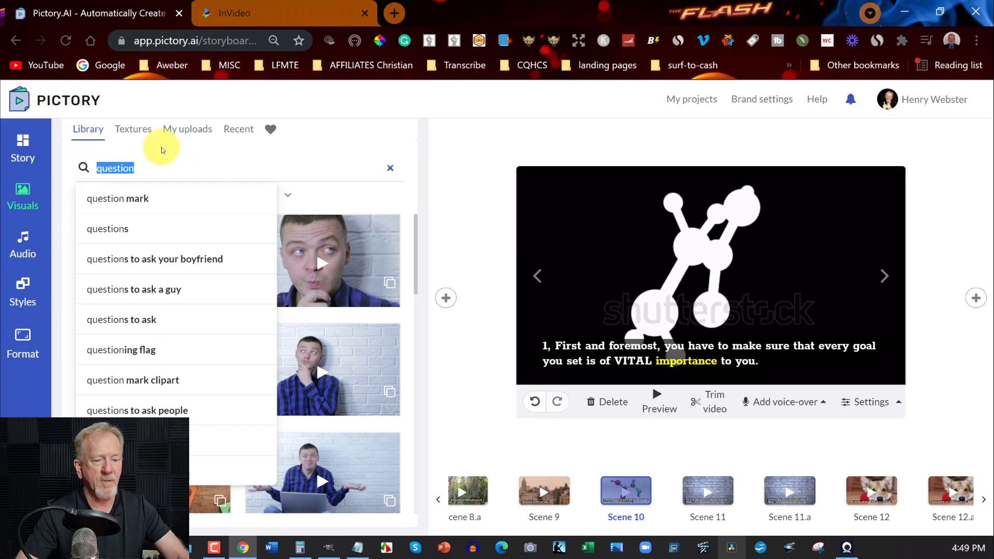
pyautogui.press('BackSpace')
pyautogui.write('important')
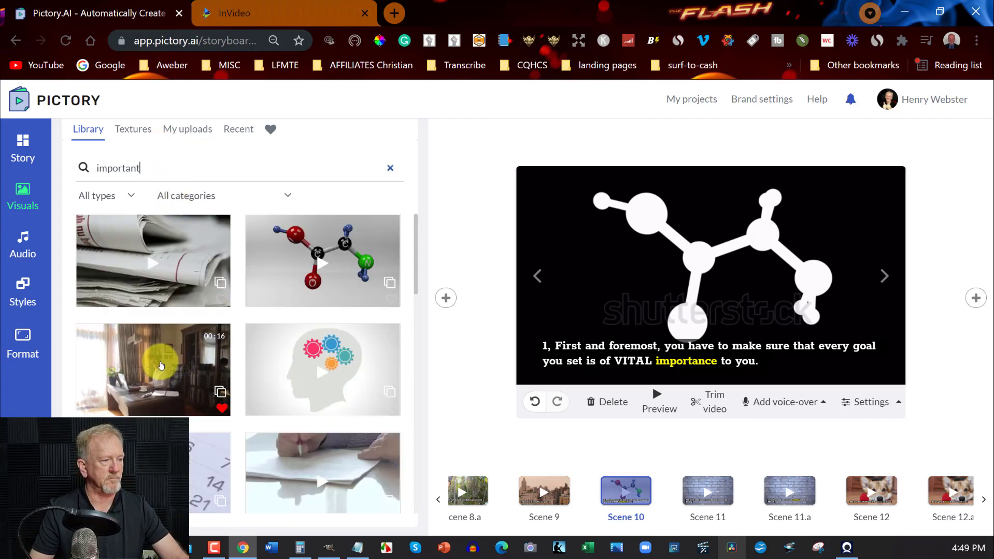
pyautogui.scroll(-3, 165, 362)
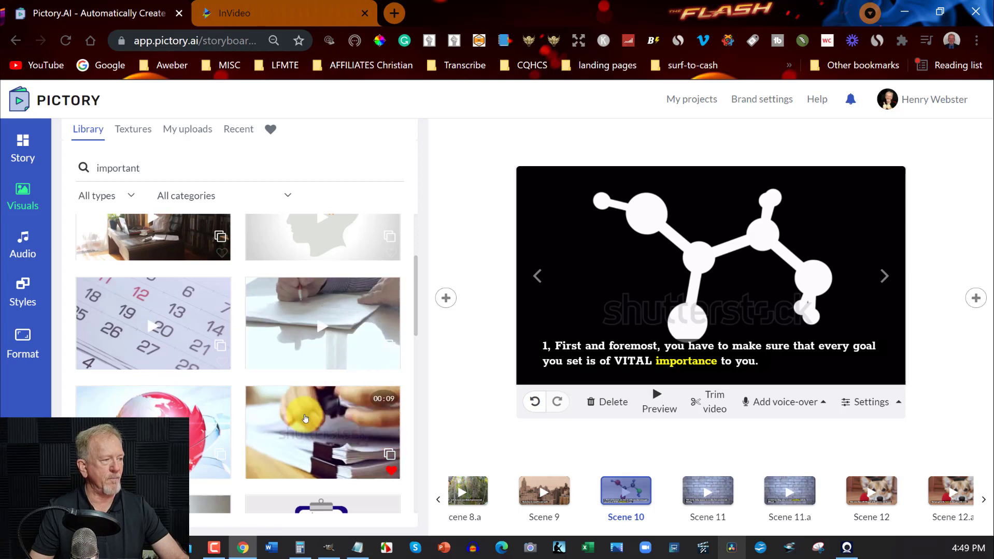
pyautogui.click(305, 419)
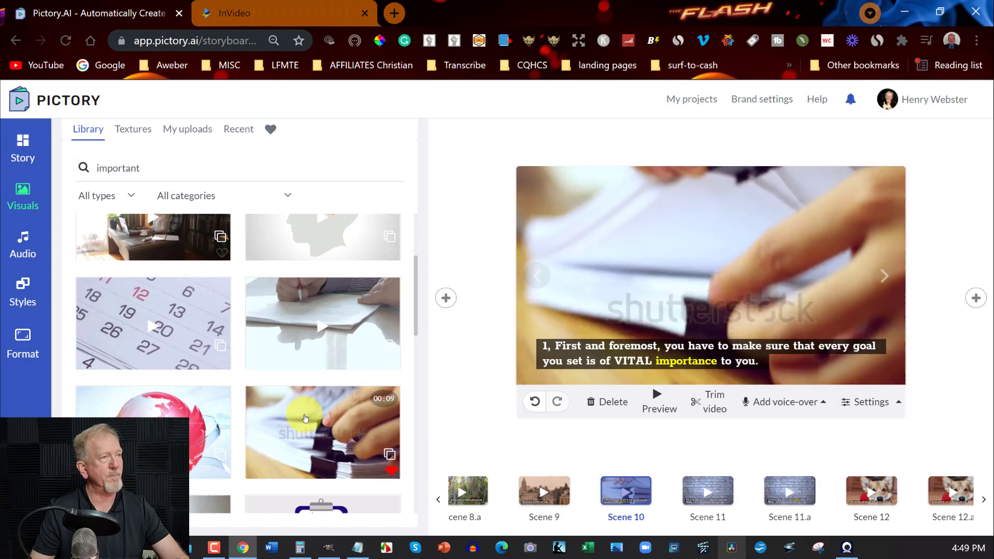
# Switch to InVideo, open the project in the Advanced Editor, and move the playhead to the start of Scene 01
pyautogui.click(293, 7)
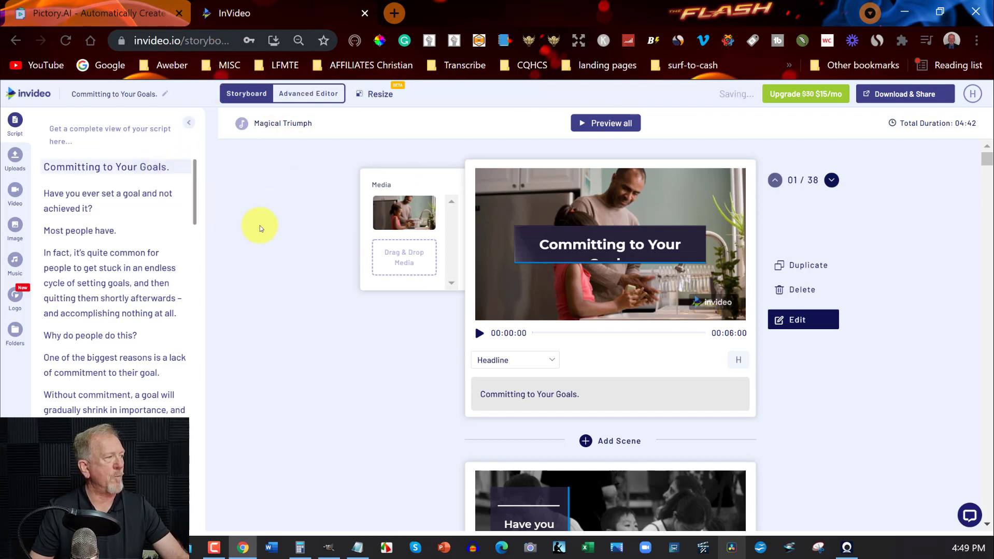
pyautogui.click(318, 93)
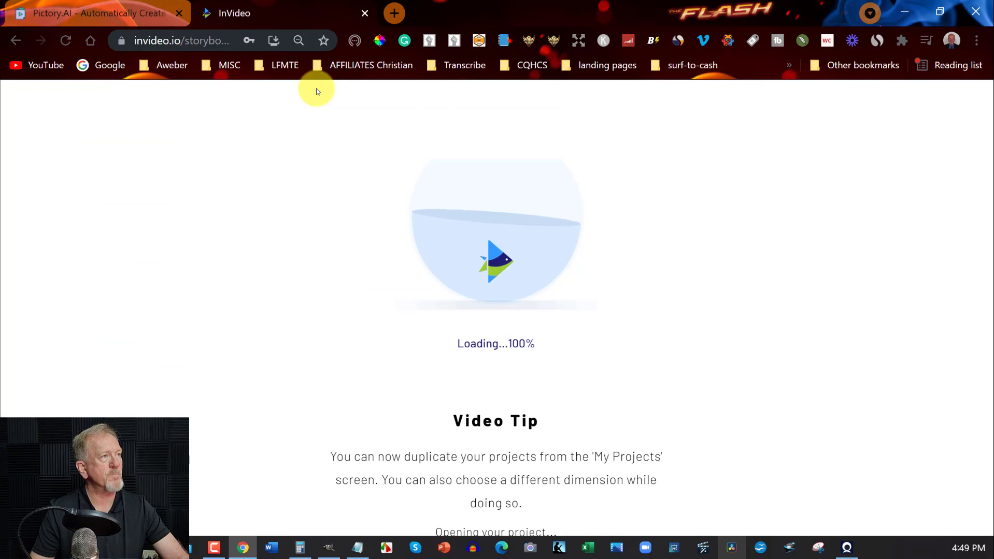
pyautogui.click(98, 19)
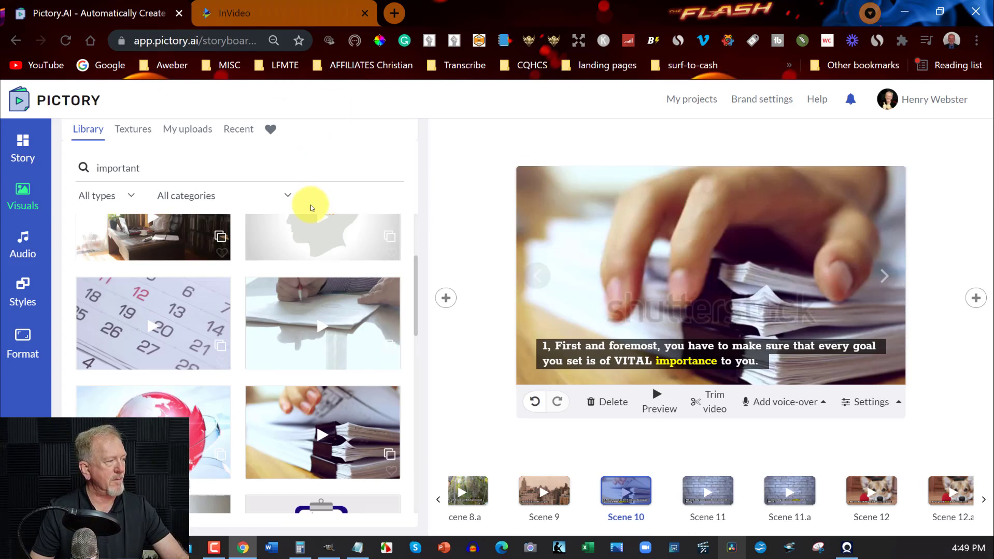
pyautogui.click(274, 11)
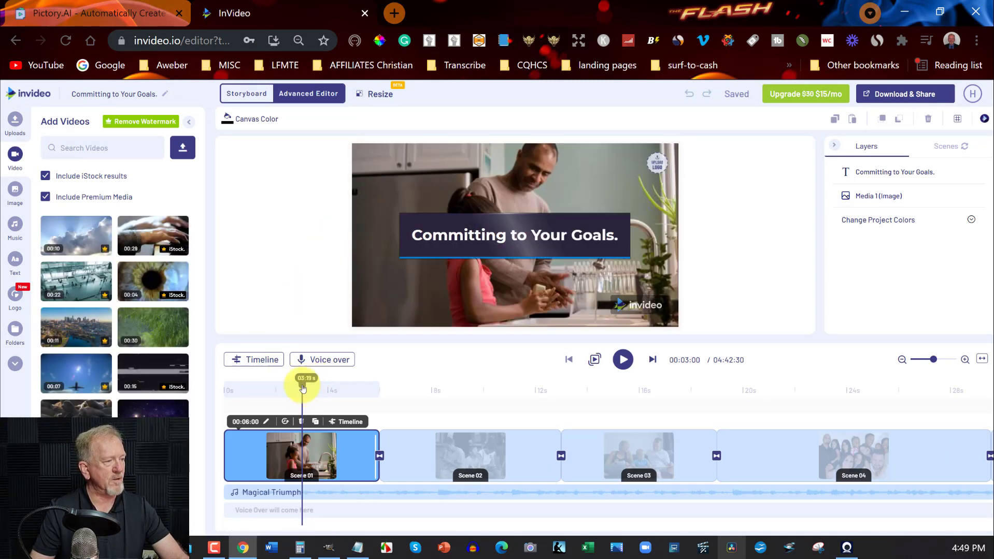
pyautogui.moveTo(303, 388); pyautogui.dragTo(213, 392)
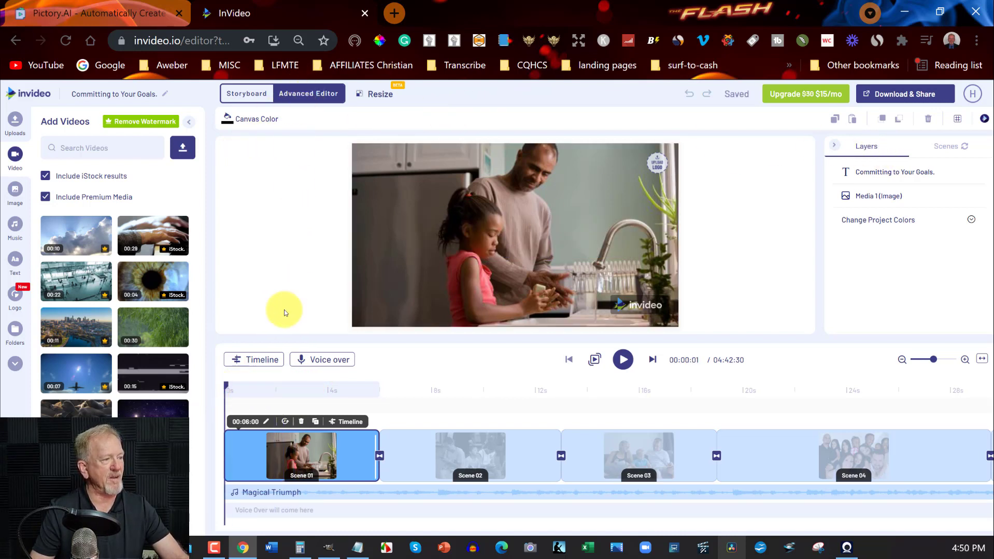
# Generate an automated text-to-speech voice-over with the US English voice Matthew and add it to all scenes
pyautogui.click(327, 360)
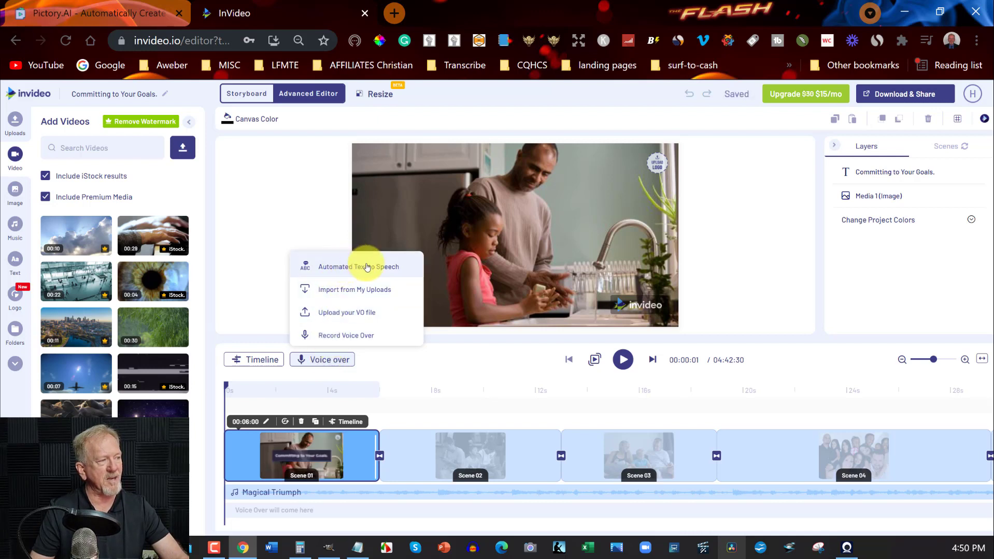
pyautogui.click(366, 267)
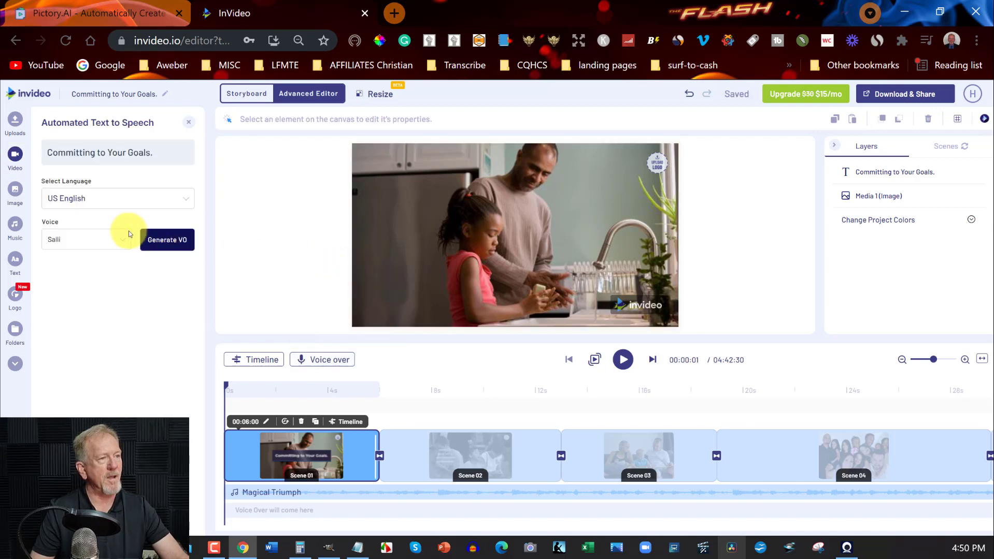
pyautogui.click(126, 242)
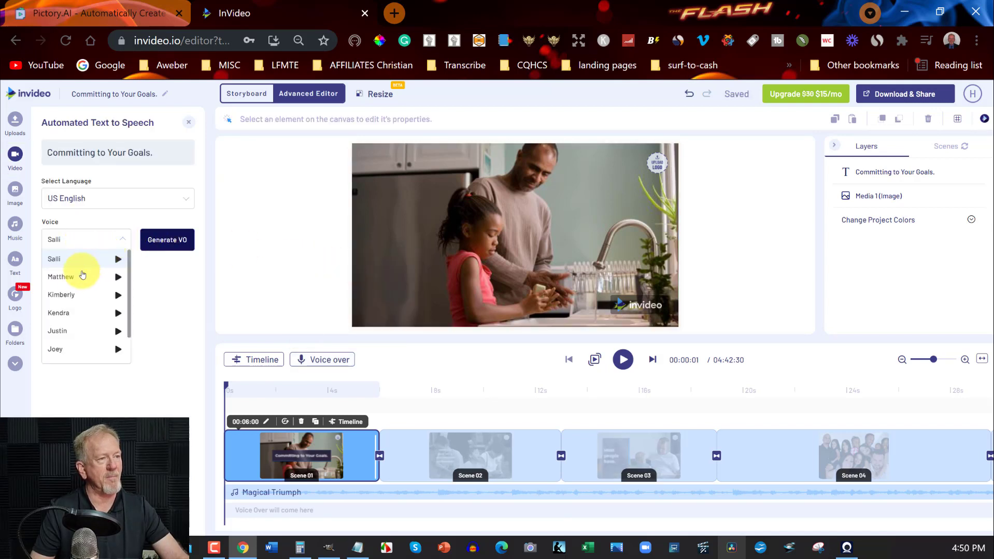
pyautogui.click(65, 279)
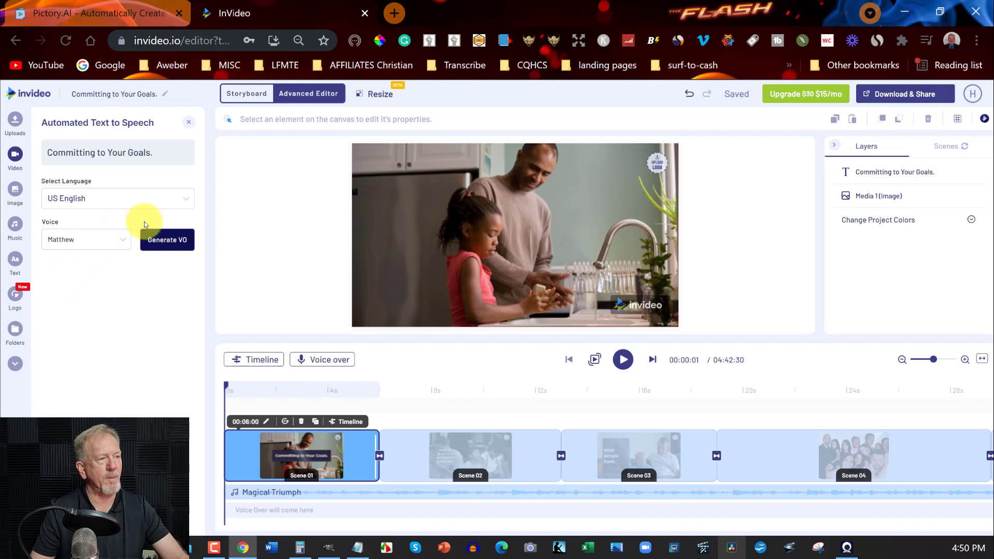
pyautogui.click(165, 244)
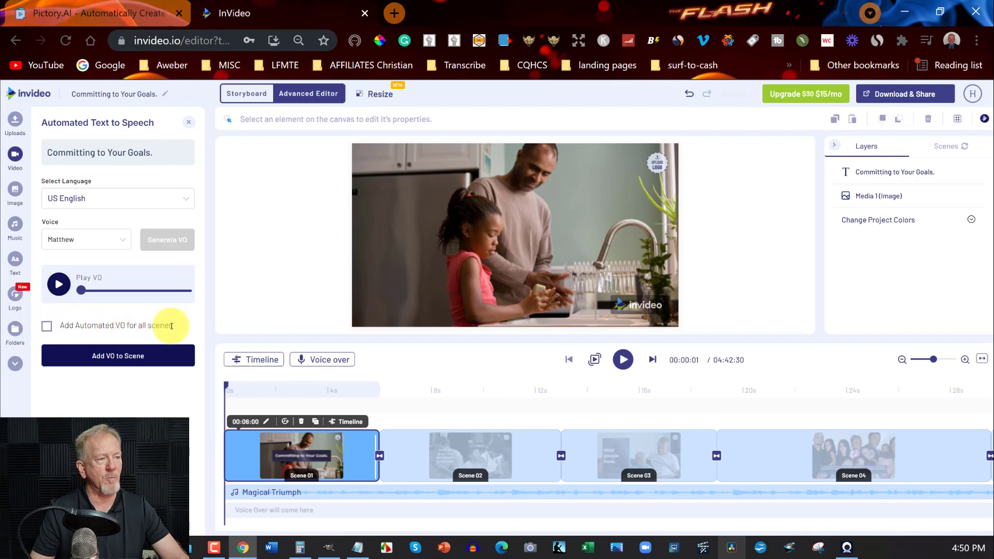
pyautogui.click(47, 326)
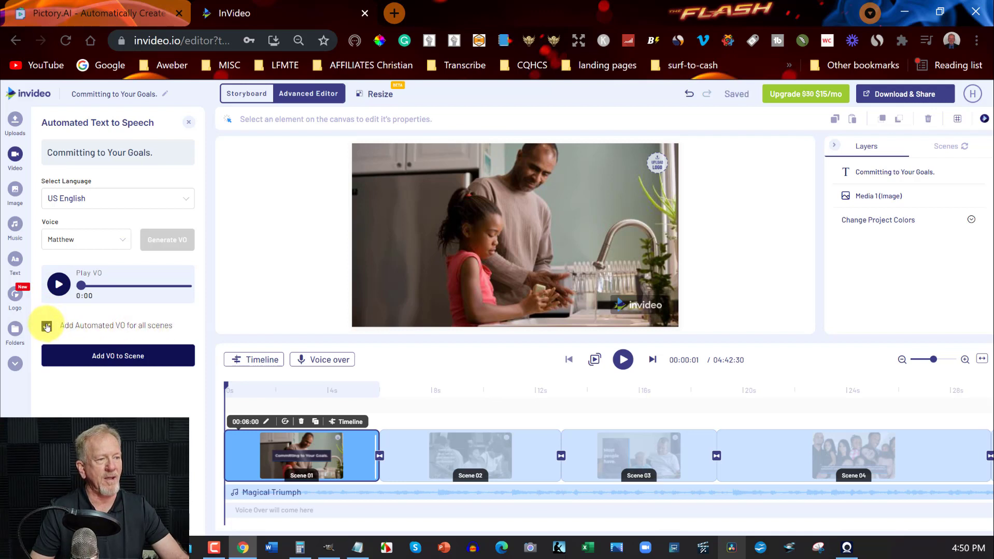
pyautogui.click(115, 358)
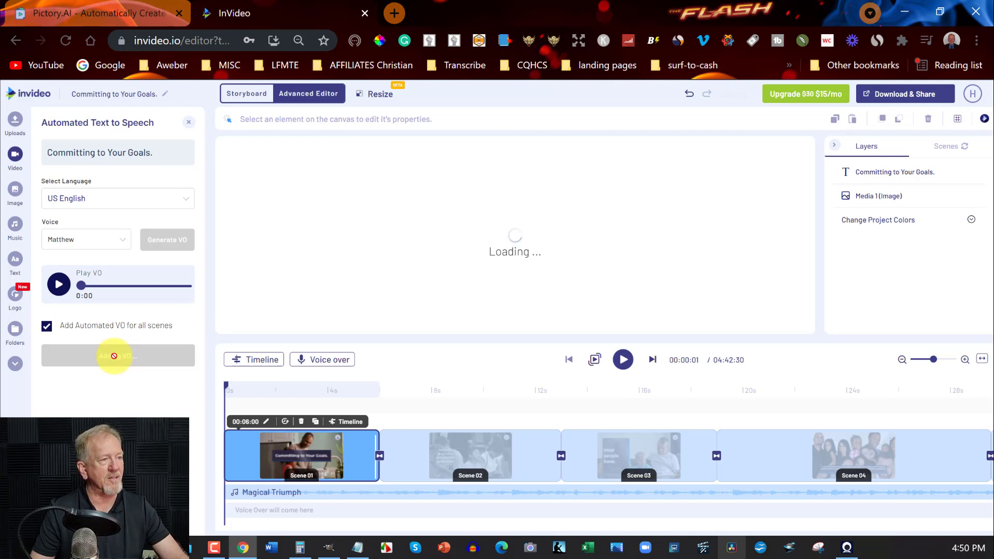
# Switch to Pictory, sample and apply the US English voice-over "Matthew, male", and set its speed to 106%
pyautogui.click(95, 10)
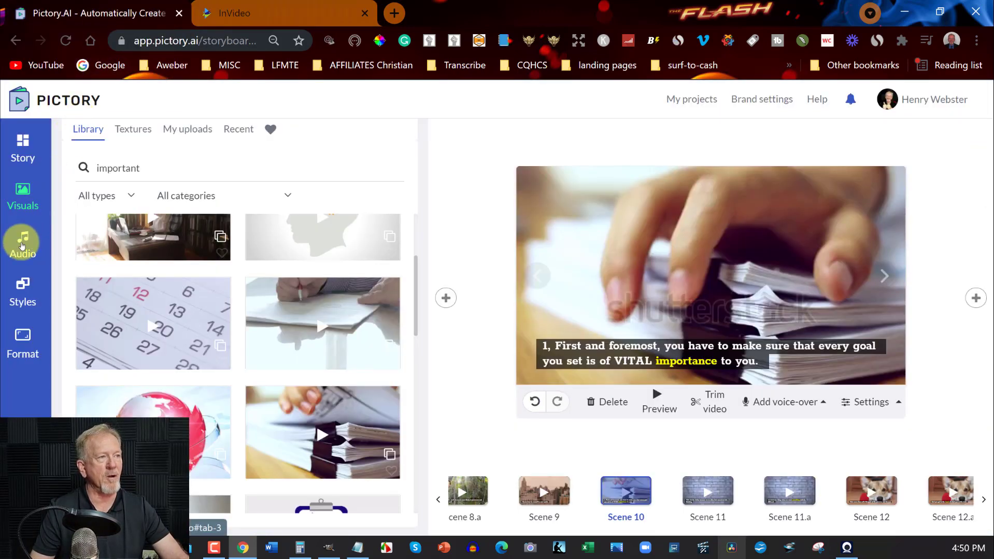
pyautogui.click(22, 246)
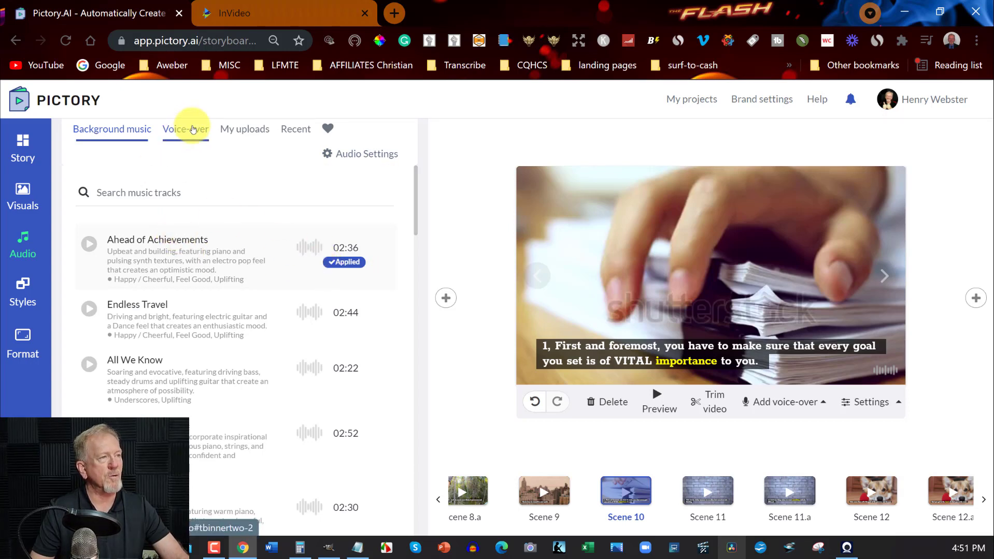
pyautogui.click(193, 129)
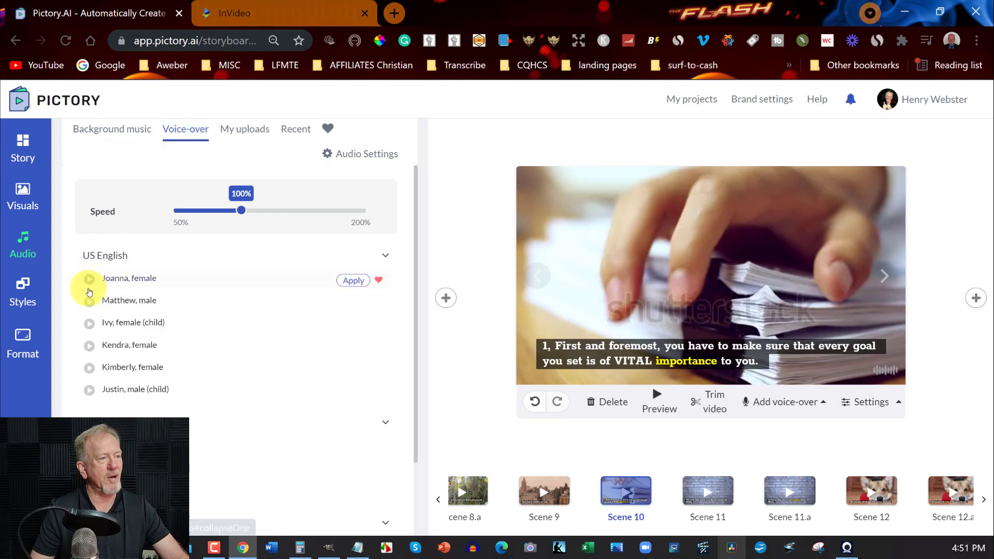
pyautogui.click(88, 302)
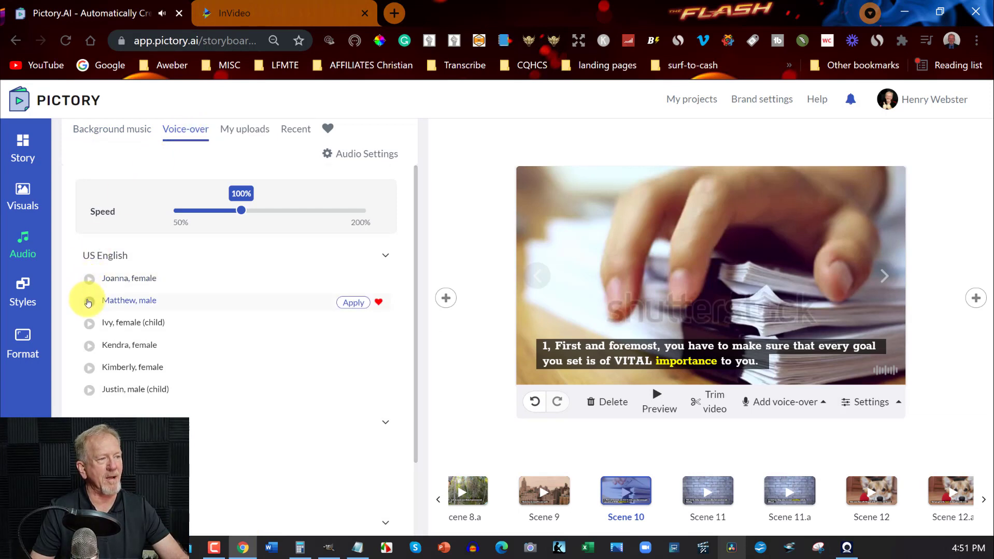
pyautogui.click(347, 305)
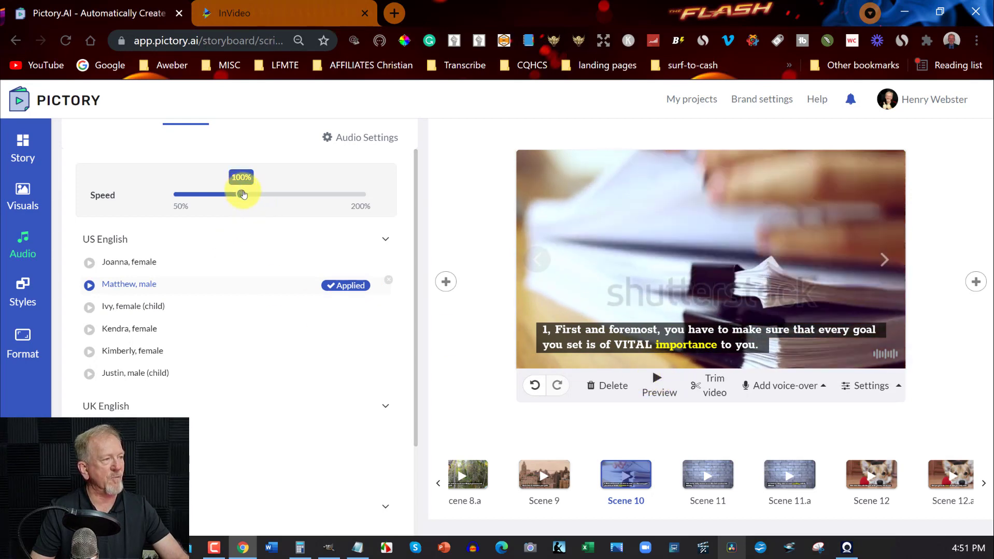
pyautogui.moveTo(243, 194); pyautogui.dragTo(249, 196)
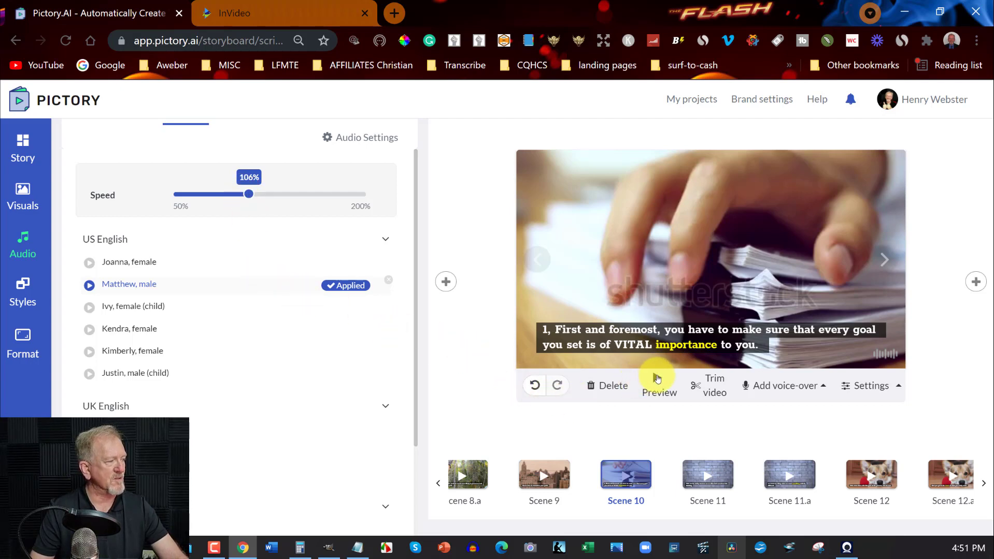
# Run the Pictory video preview, close it, and switch to InVideo to check on the voice-over generation
pyautogui.click(657, 379)
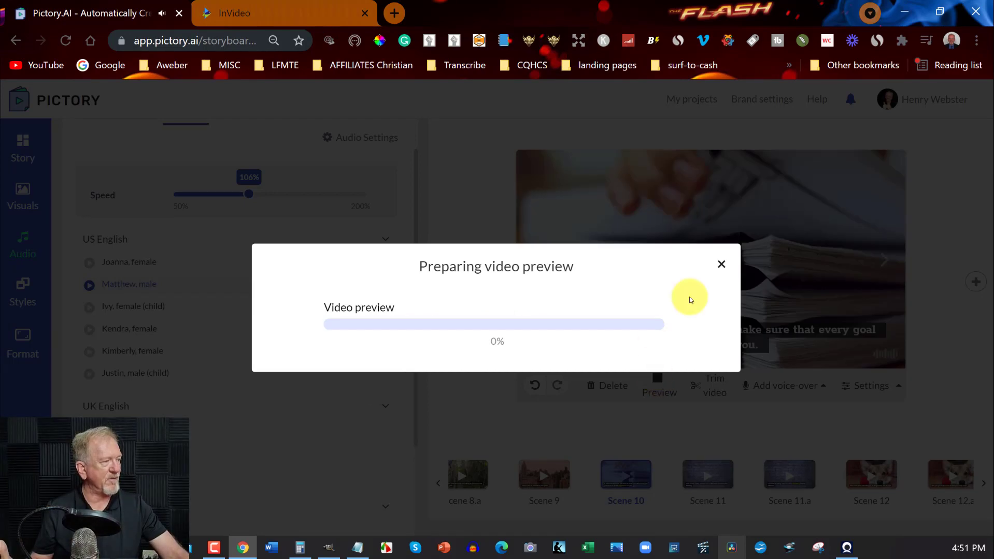
pyautogui.click(721, 265)
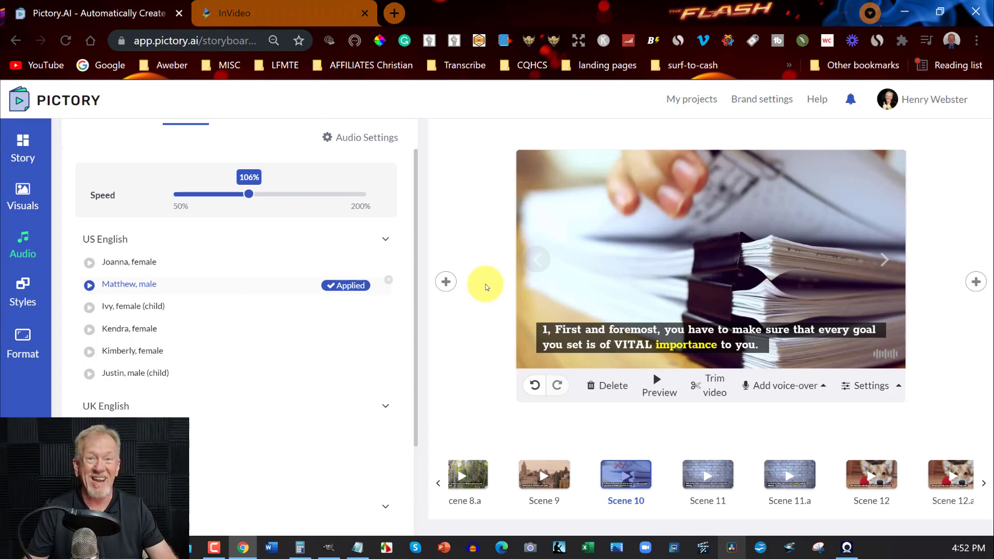
pyautogui.click(251, 12)
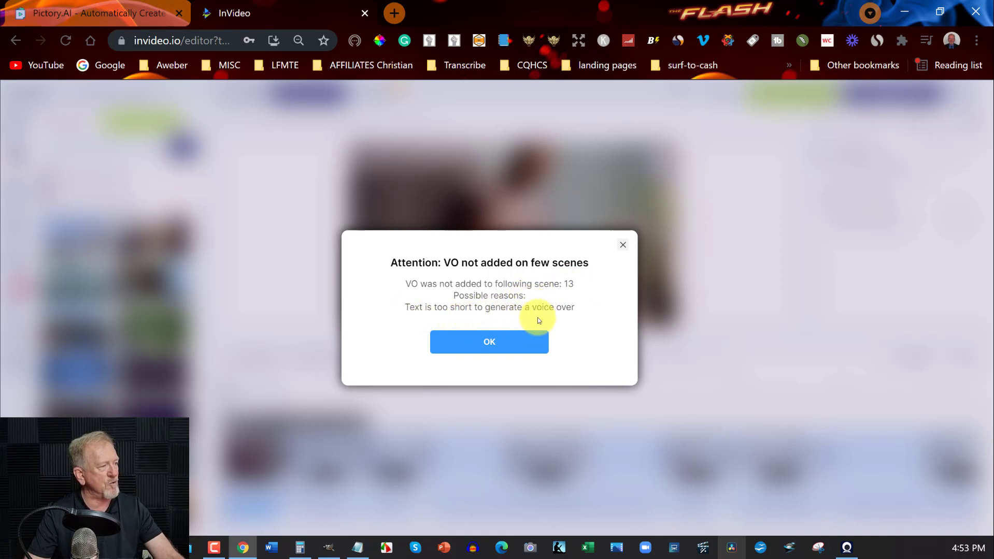
# Dismiss the voice-over notice in InVideo and switch to the style themes in Pictory
pyautogui.click(488, 343)
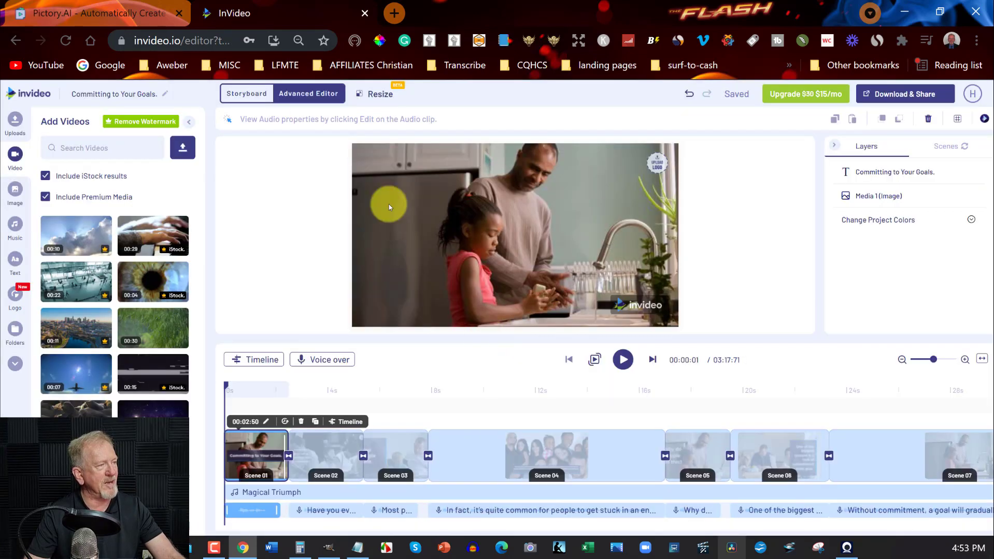
pyautogui.click(88, 13)
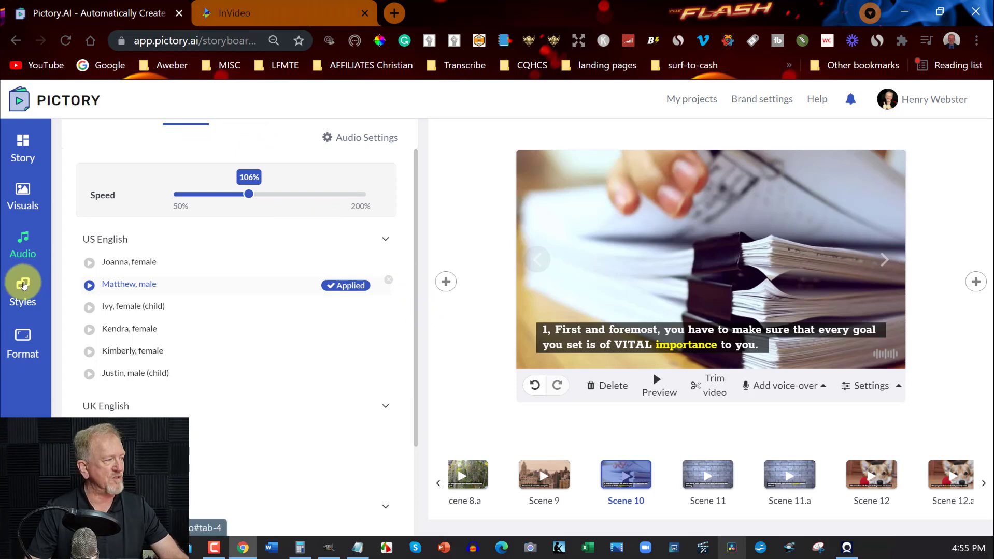
pyautogui.click(23, 285)
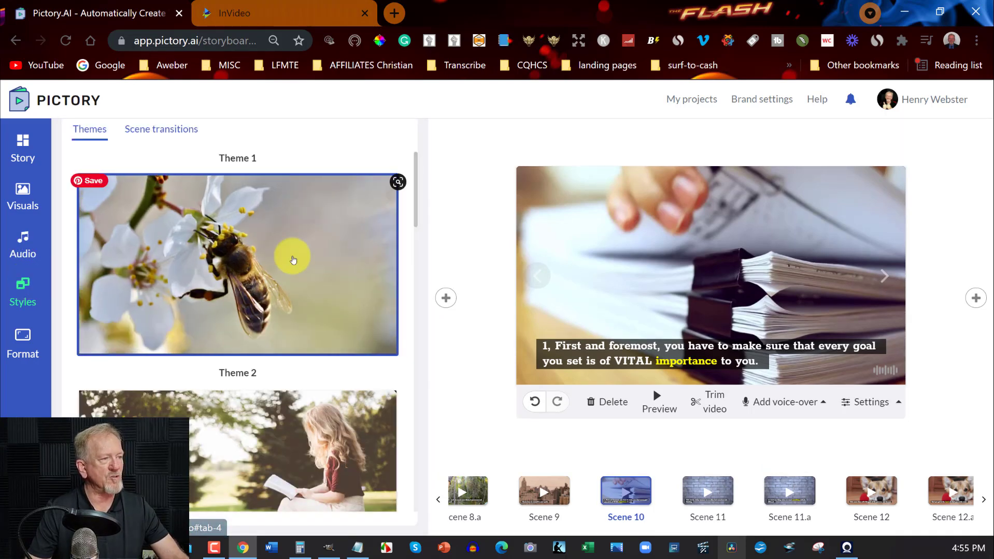
# Try Theme 2, Theme 3 and Theme 4 on the storyboard
pyautogui.scroll(-3, 243, 259)
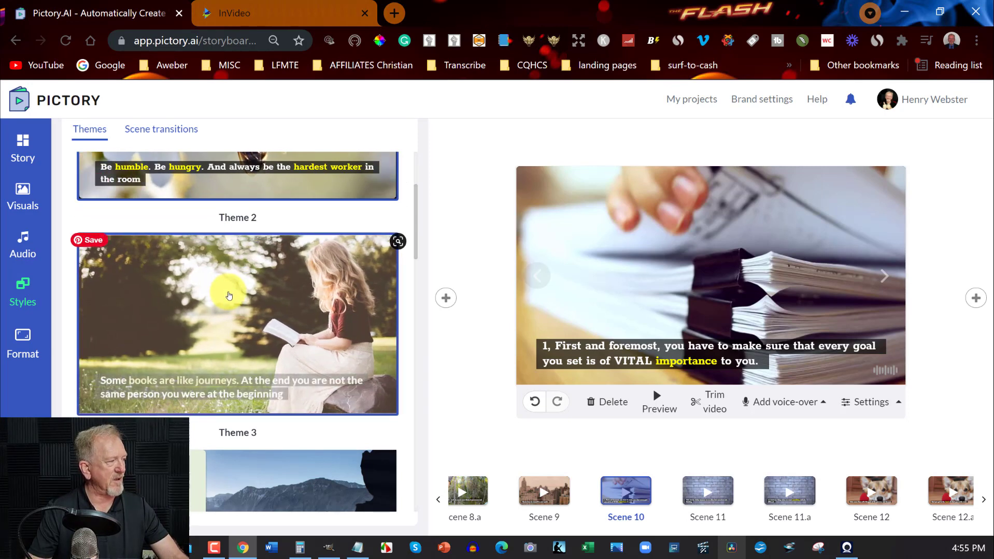
pyautogui.click(228, 296)
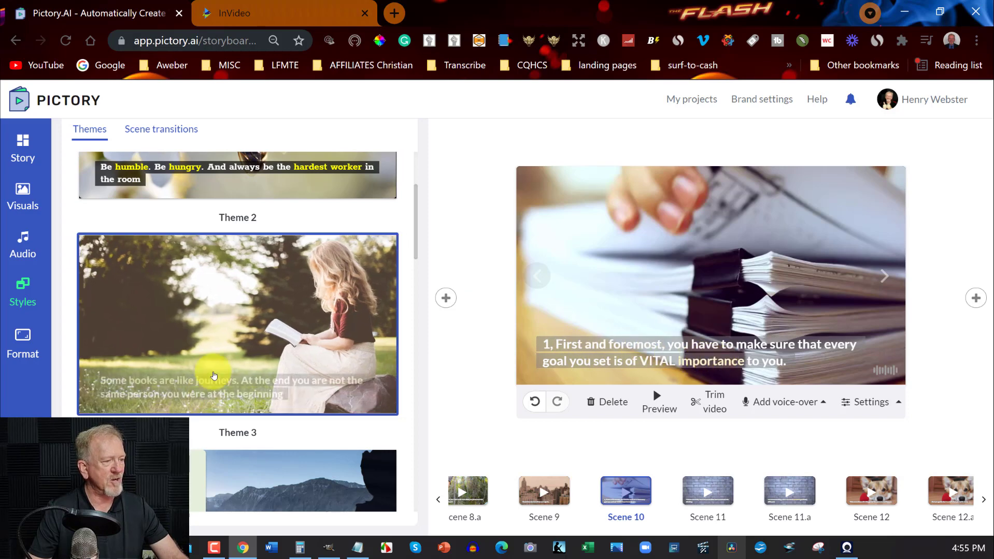
pyautogui.scroll(-4, 214, 375)
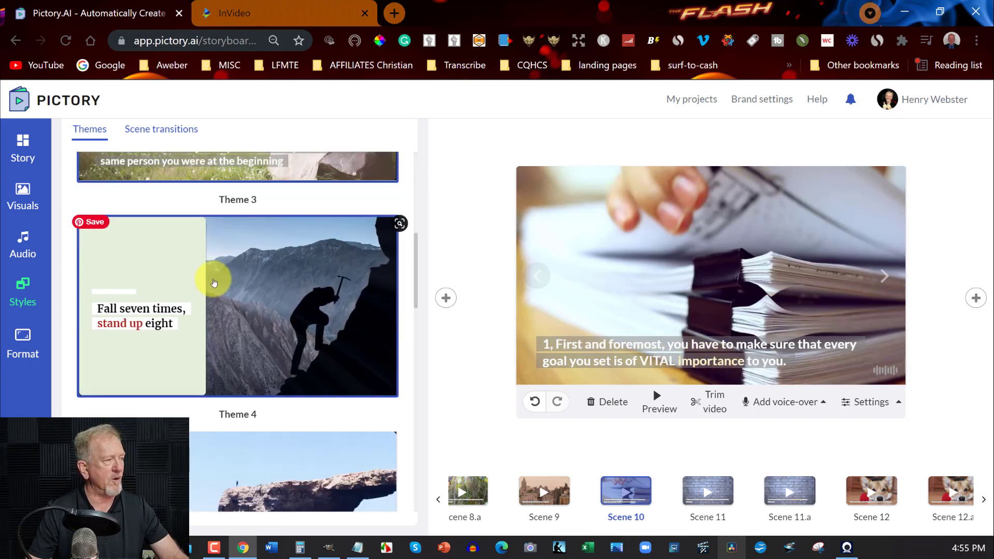
pyautogui.click(214, 283)
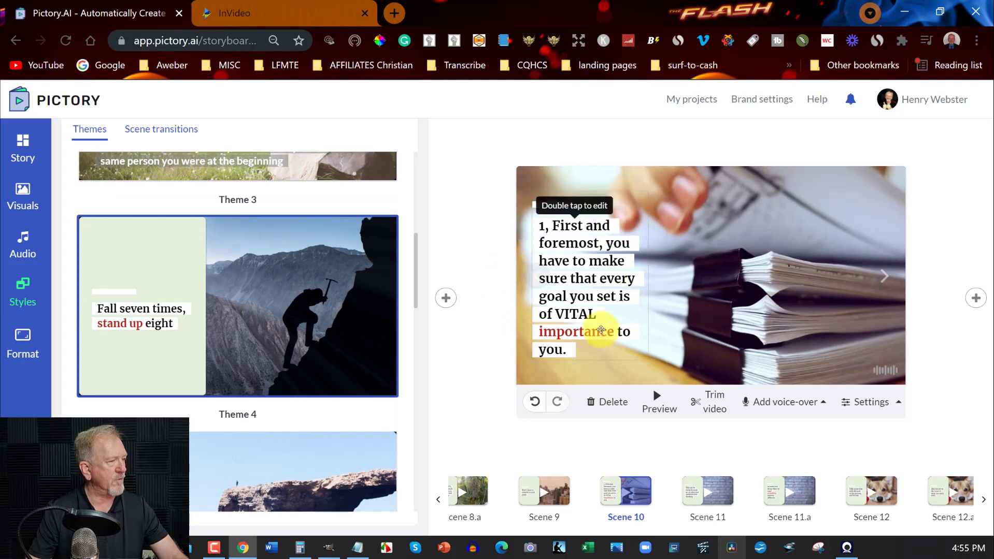
pyautogui.scroll(-3, 247, 400)
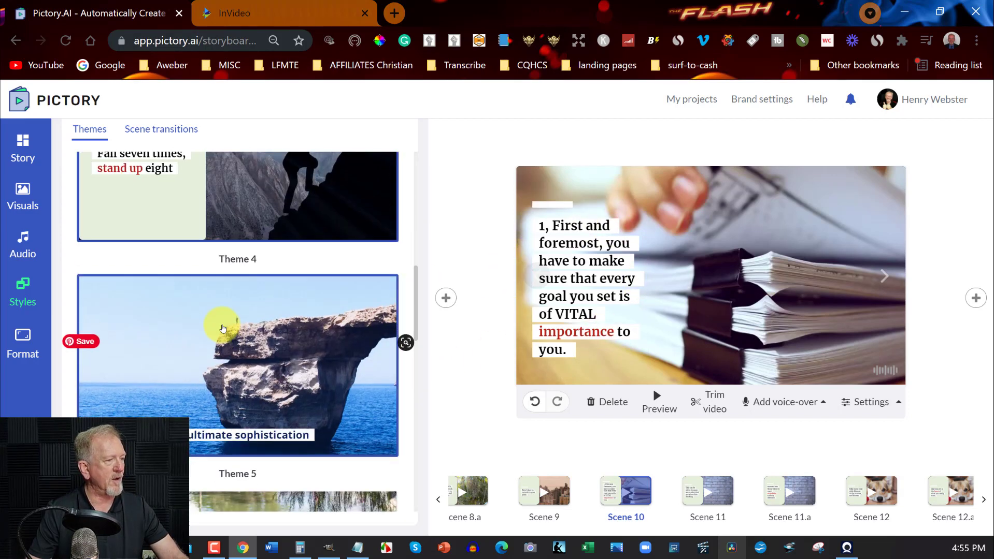
pyautogui.click(222, 329)
# Try Theme 6, Theme 7 and Theme 8 on the storyboard
pyautogui.scroll(-6, 223, 329)
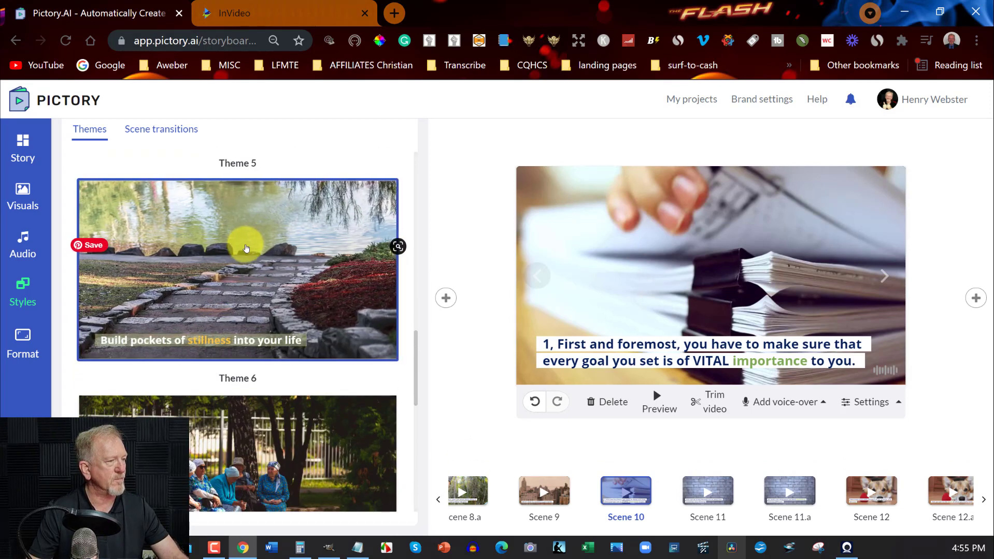
pyautogui.scroll(-3, 246, 247)
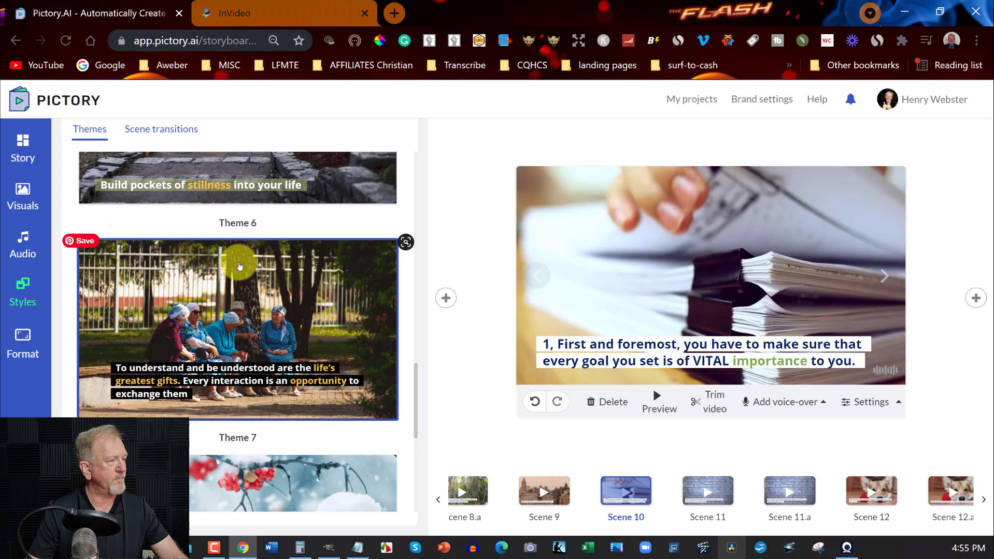
pyautogui.click(240, 266)
pyautogui.scroll(-4, 240, 266)
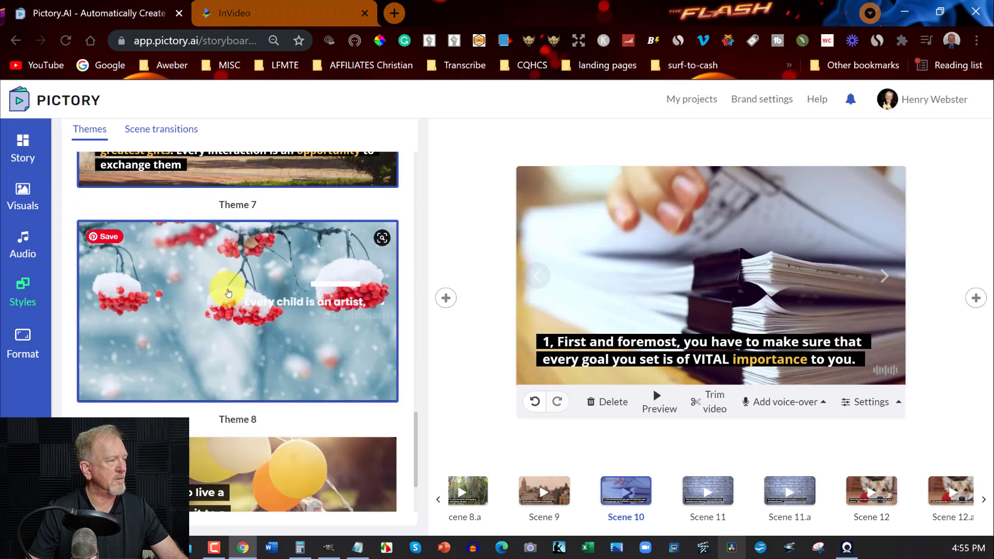
pyautogui.click(228, 293)
pyautogui.scroll(-2, 220, 311)
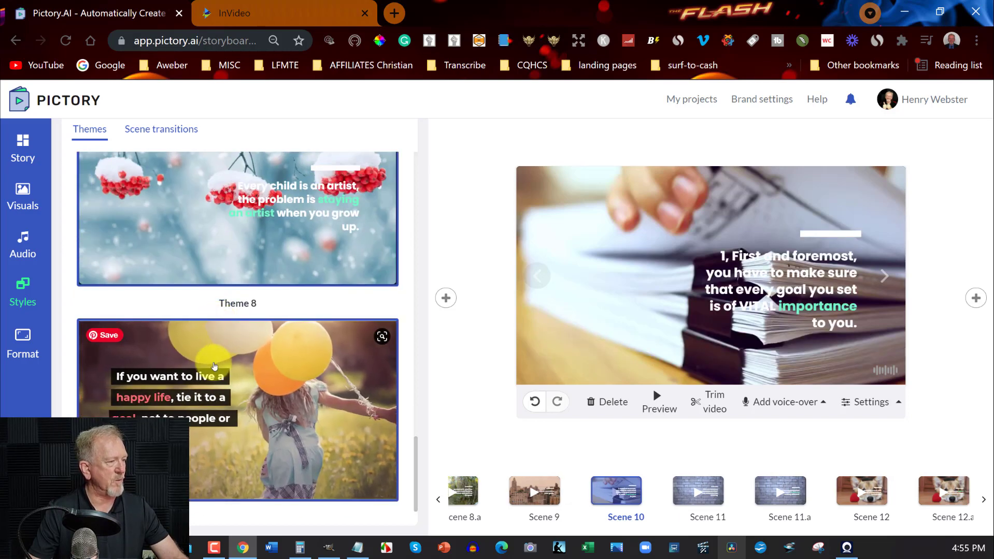
pyautogui.click(214, 365)
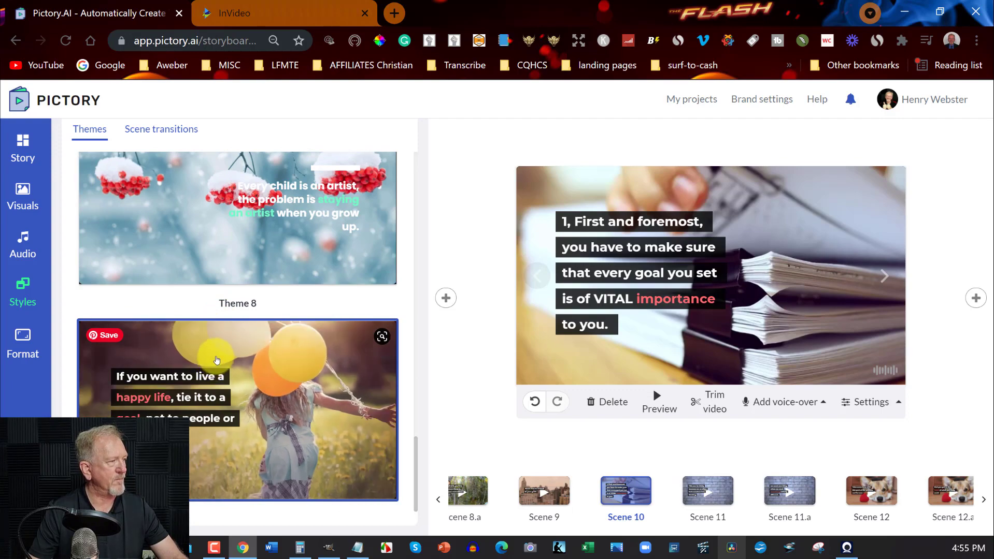
# Apply Theme 1 to the storyboard
pyautogui.scroll(20, 217, 360)
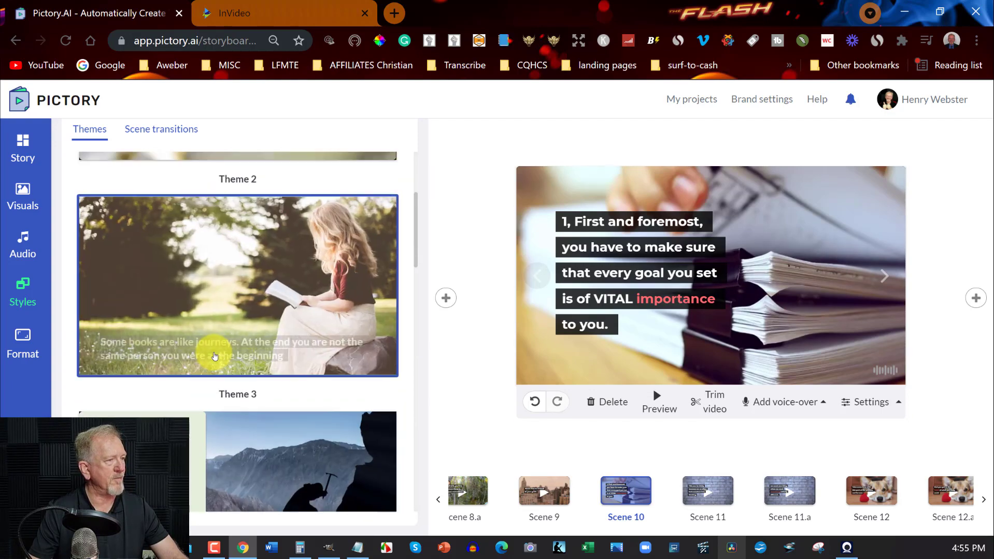
pyautogui.scroll(4, 215, 356)
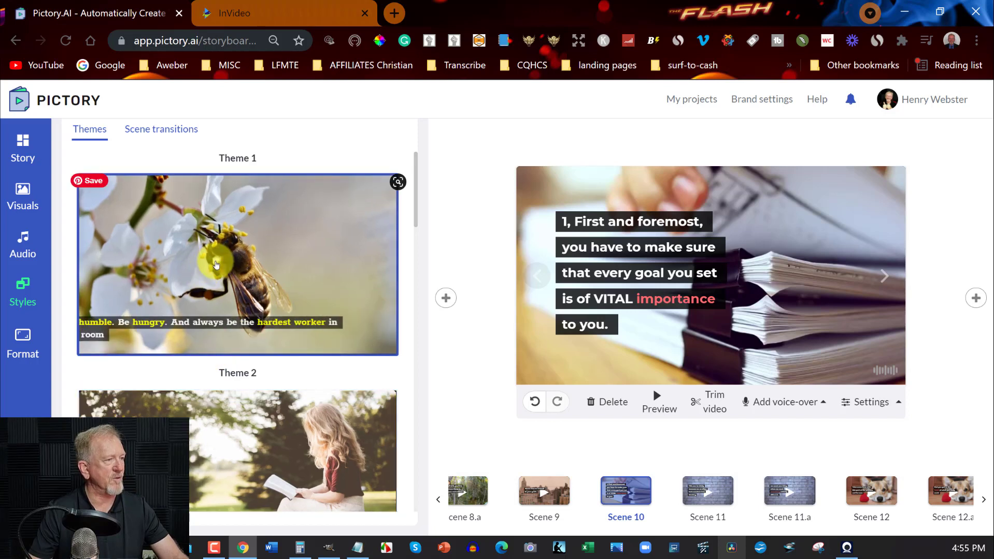
pyautogui.click(217, 266)
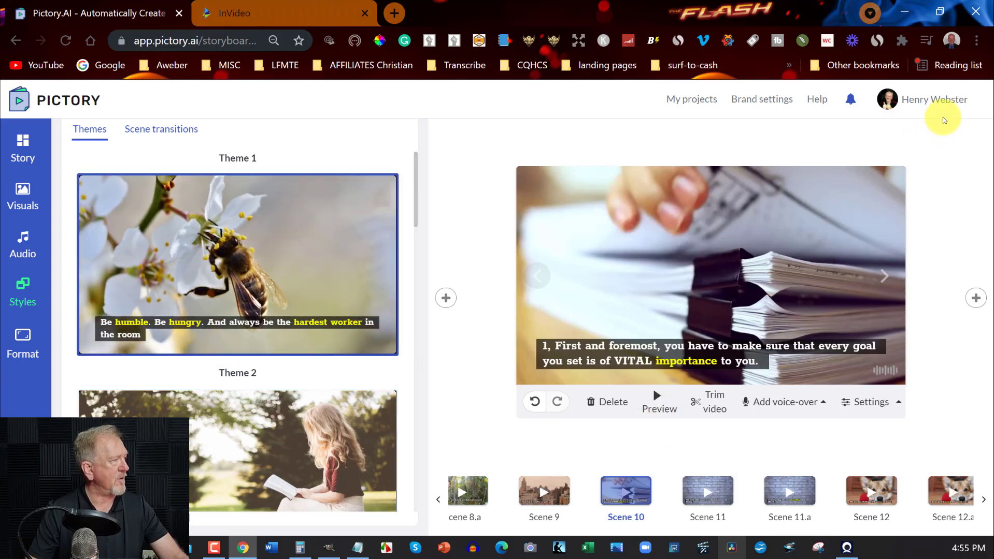
pyautogui.click(932, 100)
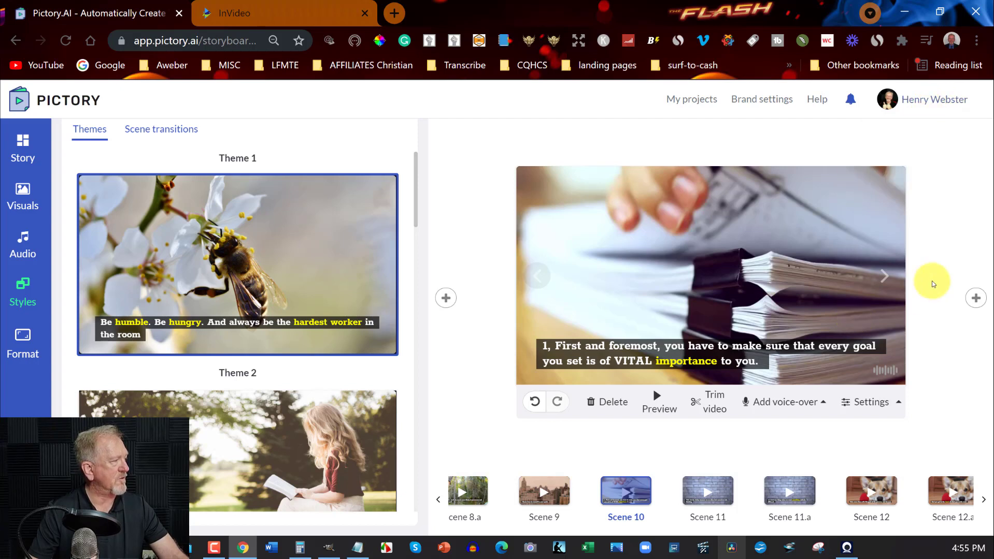
pyautogui.scroll(2, 932, 280)
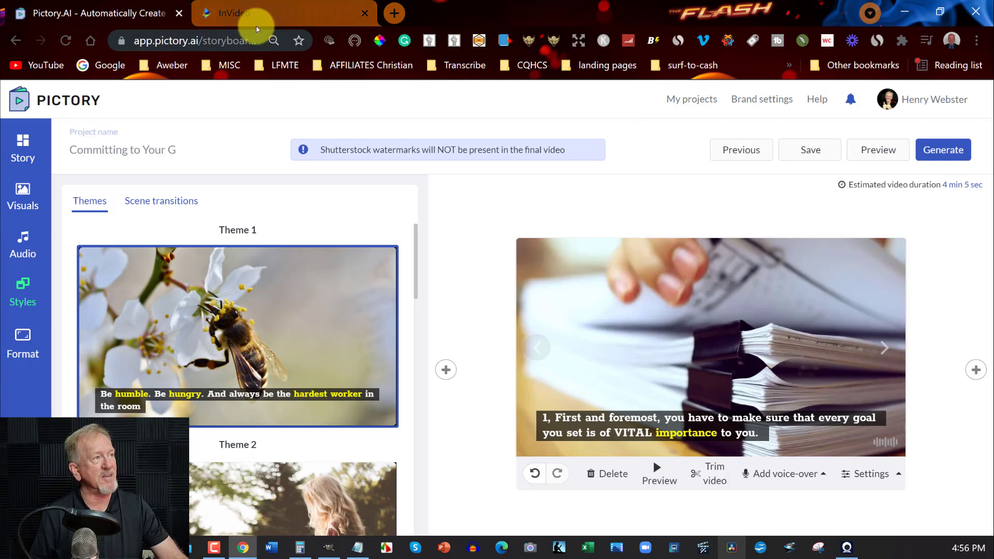
# Switch to InVideo, look over the voice-over options, and export the video at 720p quality
pyautogui.click(271, 12)
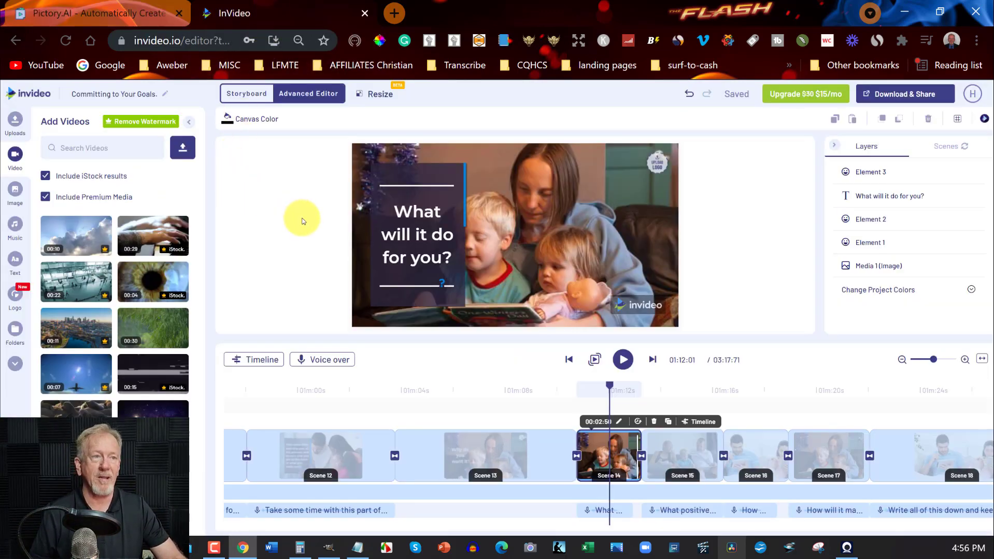
pyautogui.click(328, 359)
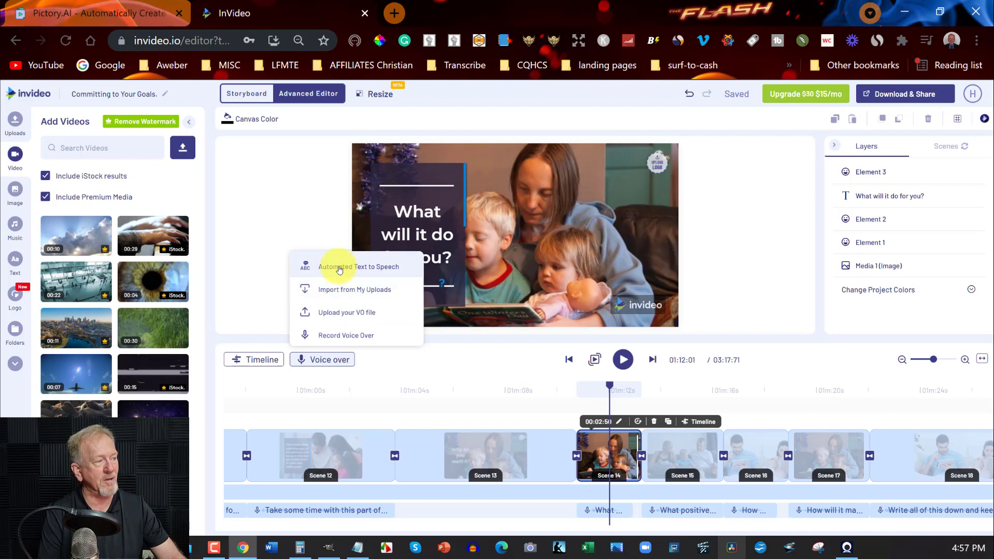
pyautogui.click(296, 226)
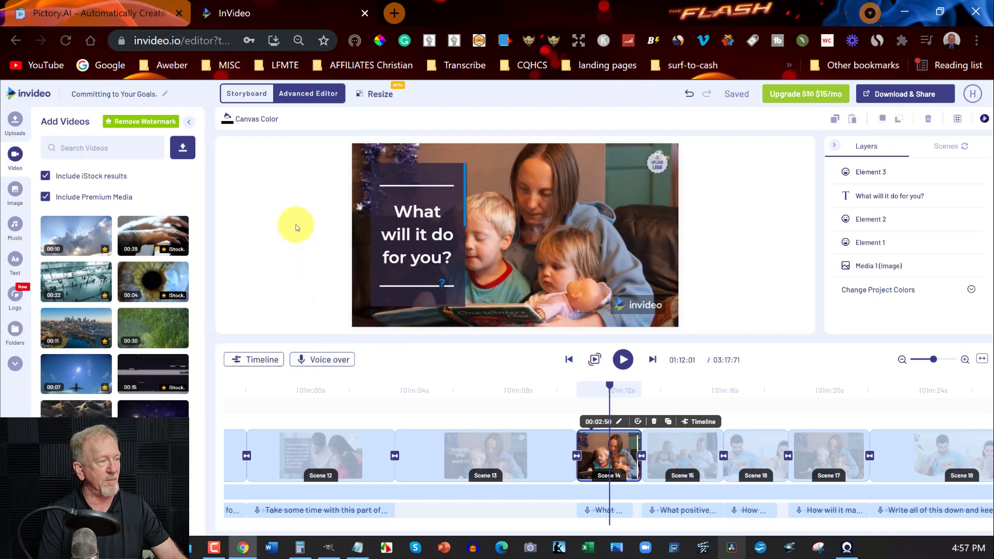
pyautogui.click(909, 94)
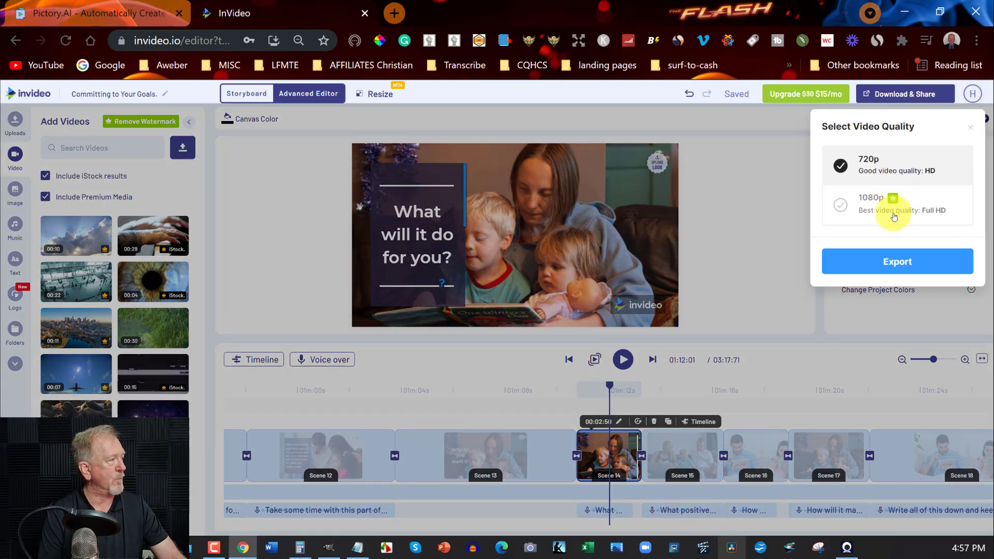
pyautogui.click(896, 263)
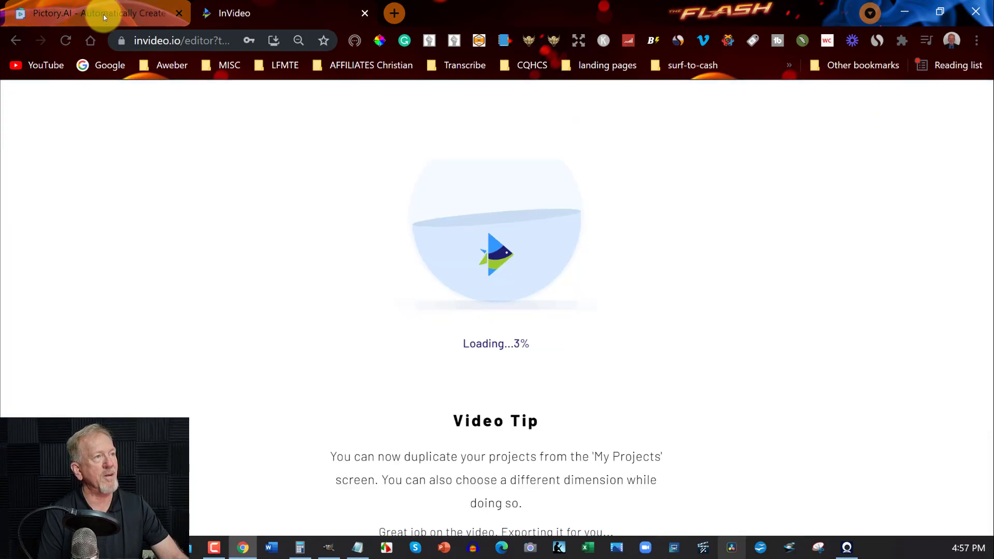
# Switch to Pictory and generate the project as a video
pyautogui.click(104, 14)
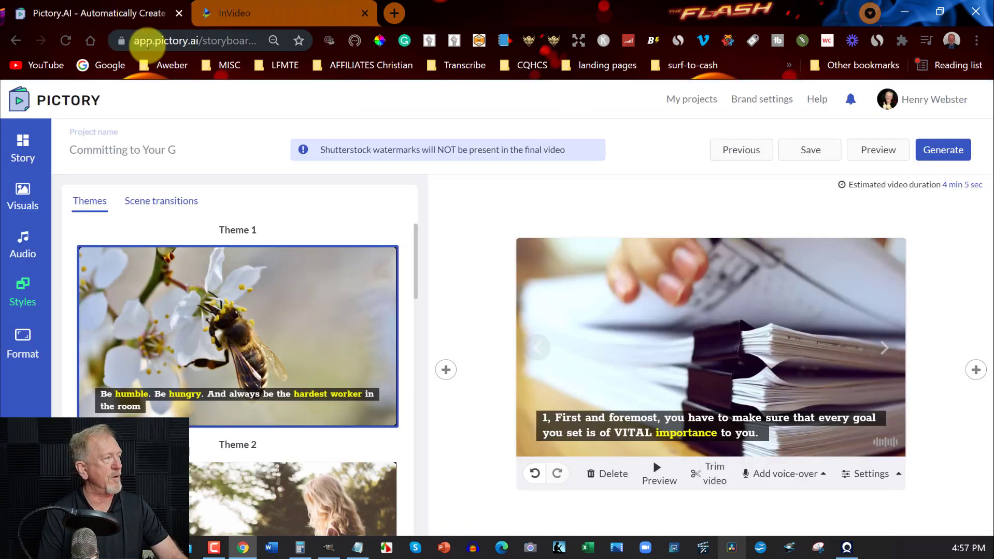
pyautogui.click(953, 152)
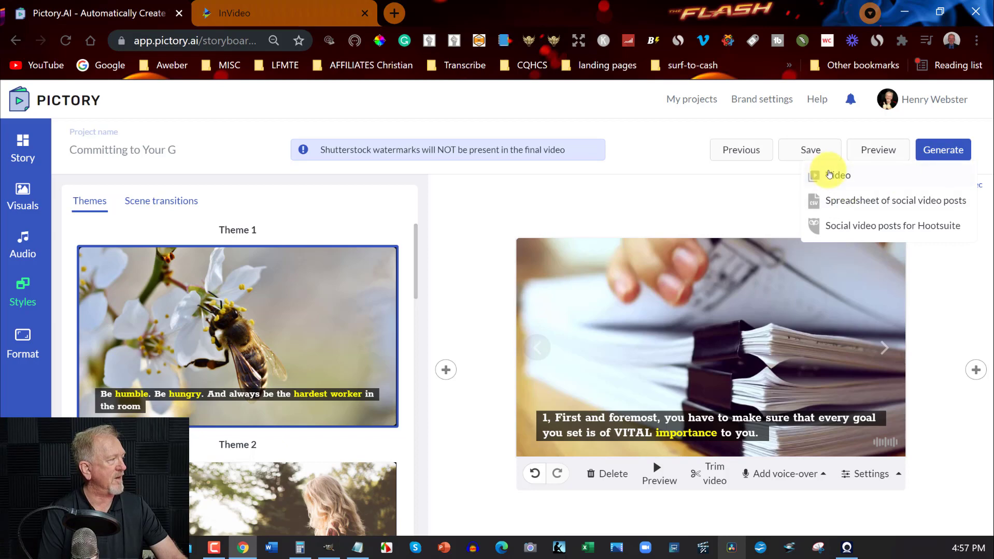
pyautogui.click(833, 176)
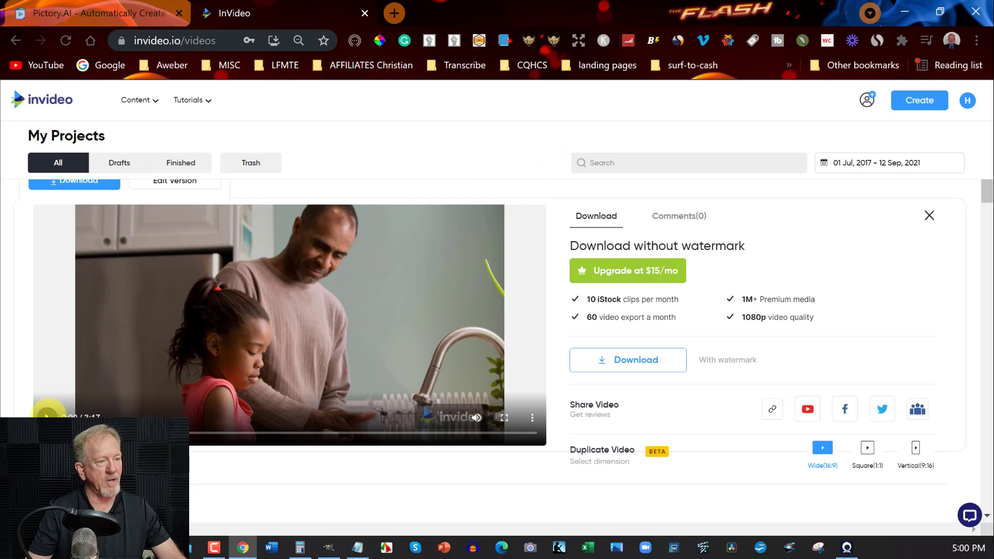
# Play the exported video in the InVideo projects and download its watermarked version to the Desktop
pyautogui.click(47, 414)
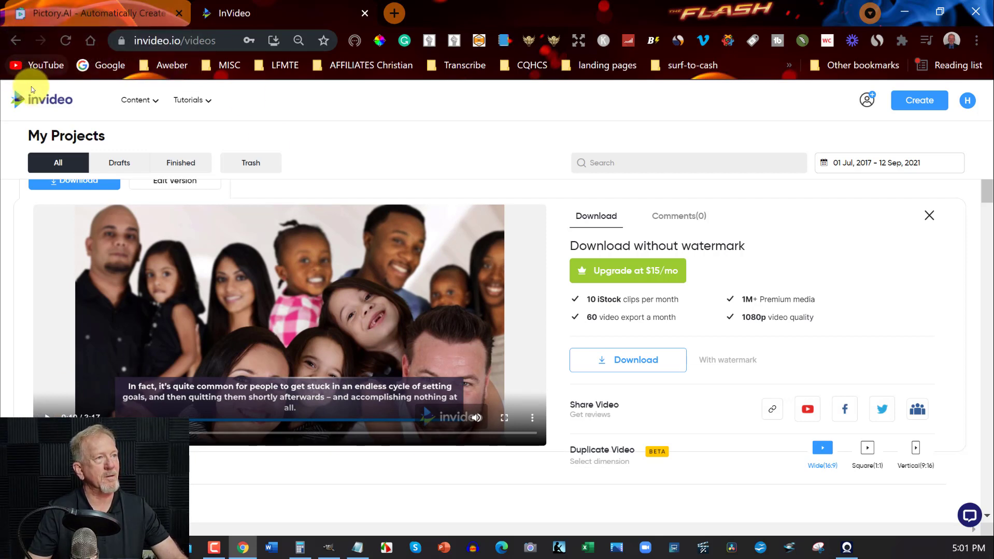
pyautogui.click(626, 362)
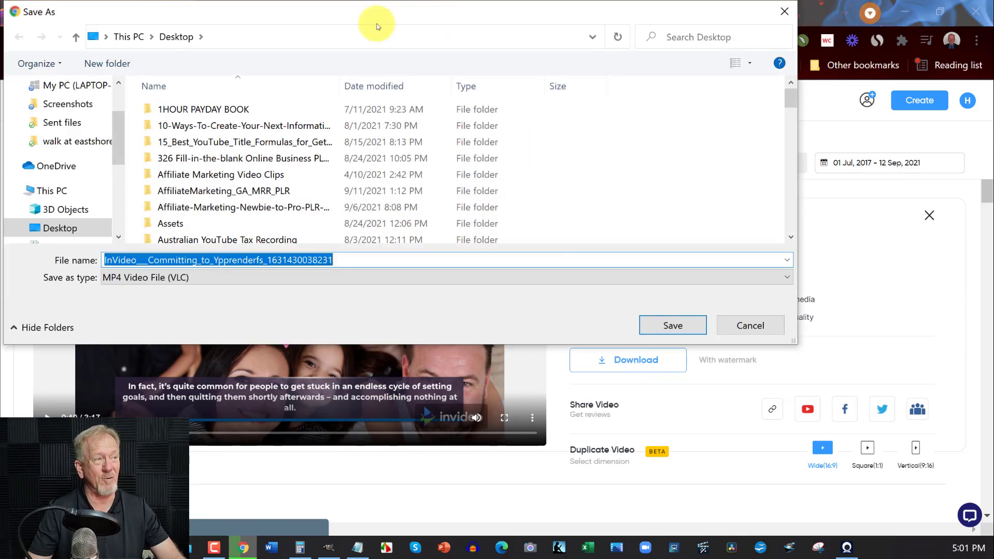
pyautogui.click(44, 228)
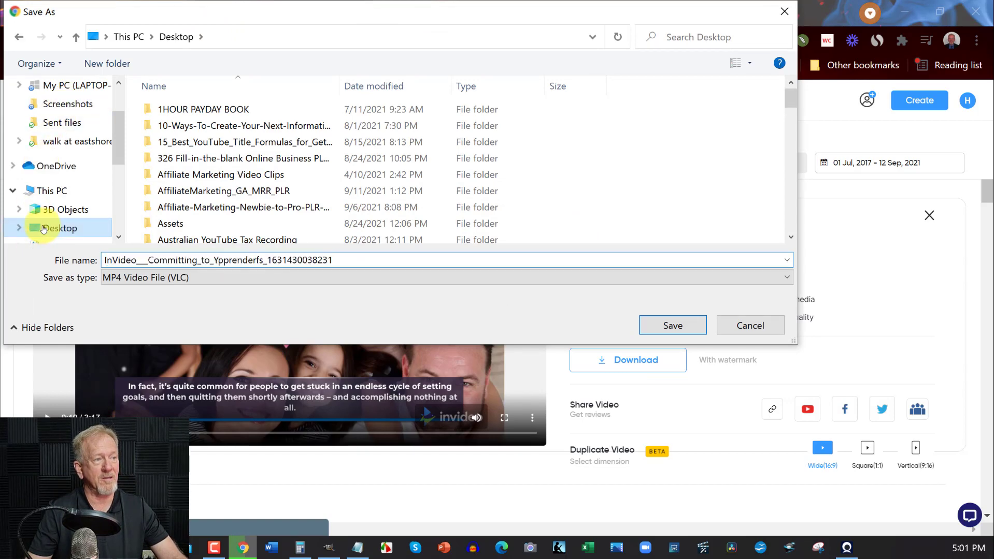
pyautogui.click(671, 326)
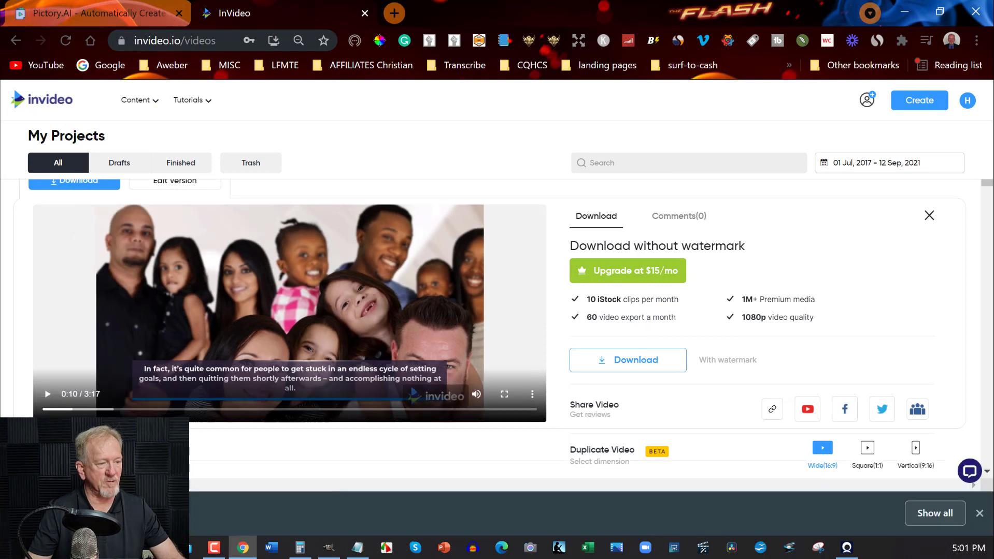
# Open the downloaded InVideo file to check its playback, pause it, and close the video player
pyautogui.click(213, 514)
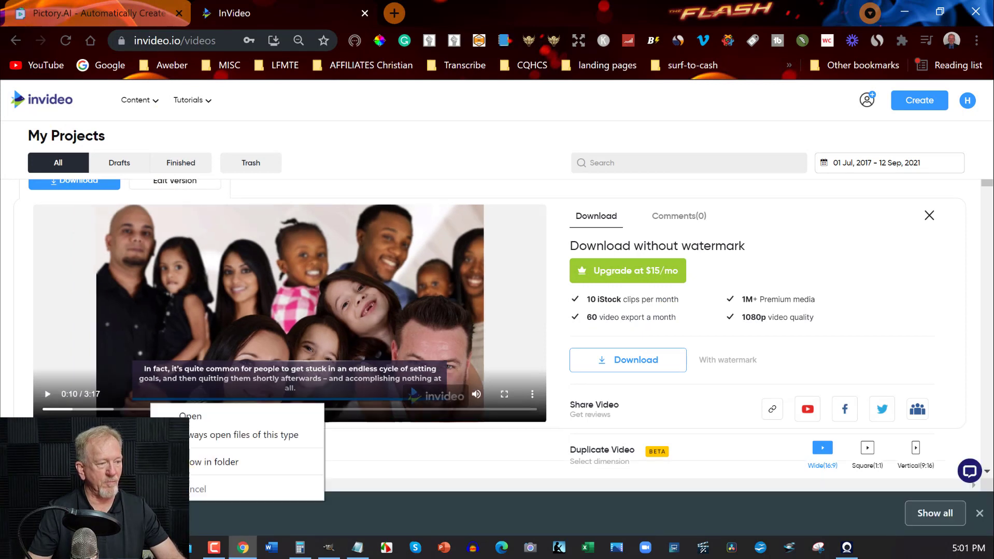
pyautogui.click(199, 415)
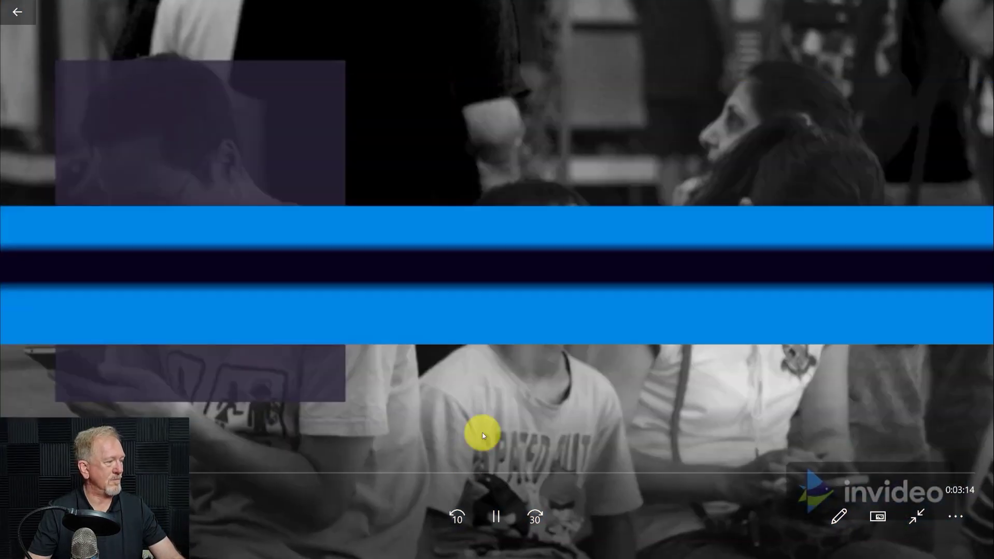
pyautogui.click(498, 518)
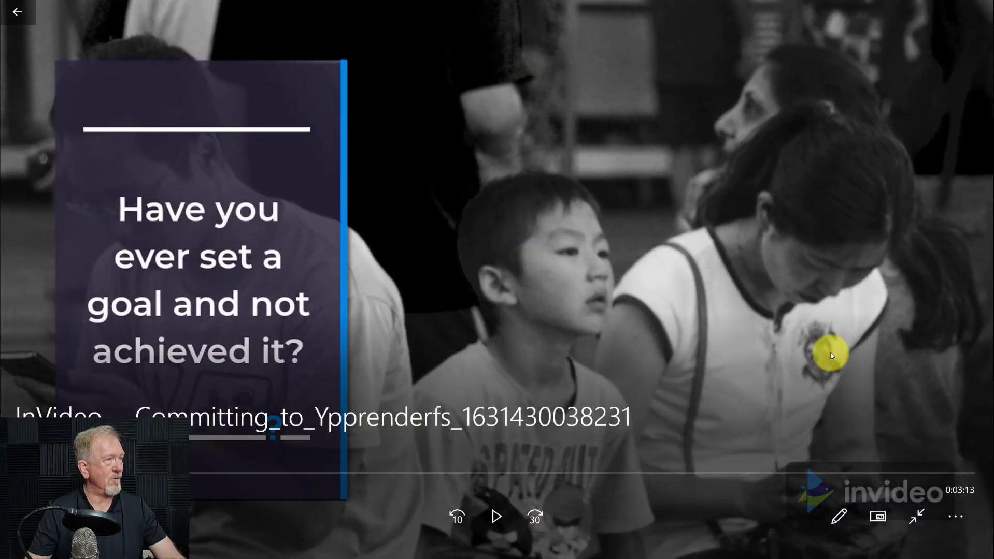
pyautogui.click(914, 517)
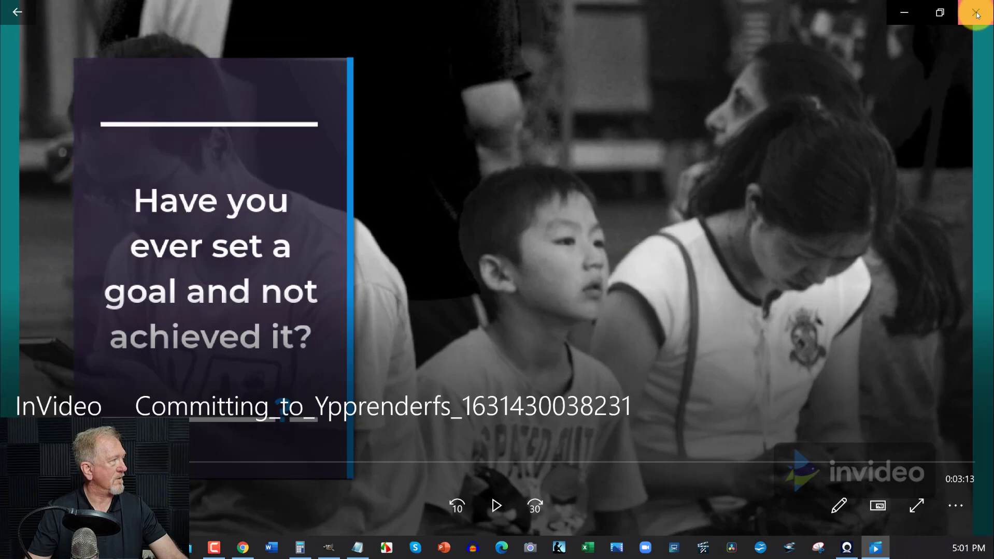
pyautogui.click(976, 14)
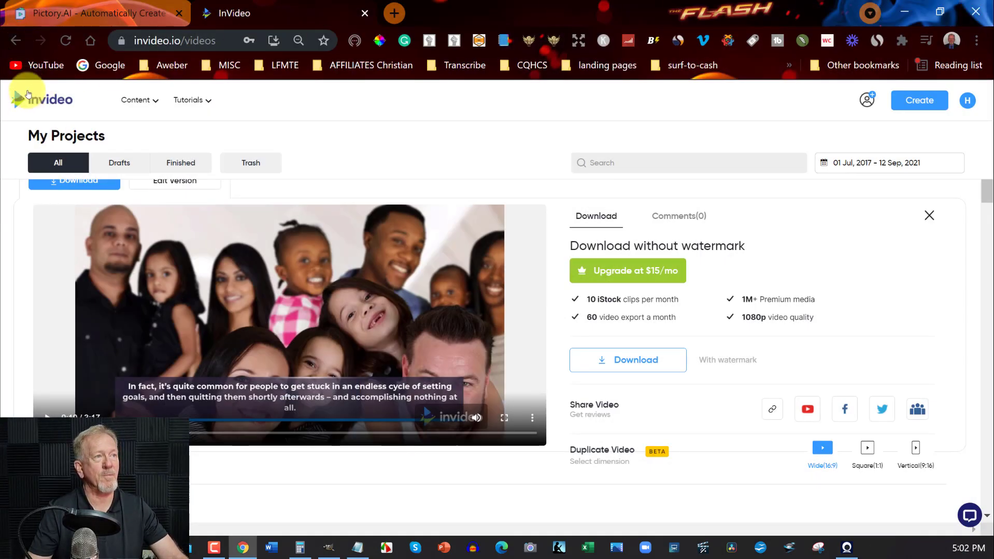
# Return to the InVideo project's editor and lower the Magical Triumph background music volume to 7%
pyautogui.click(15, 40)
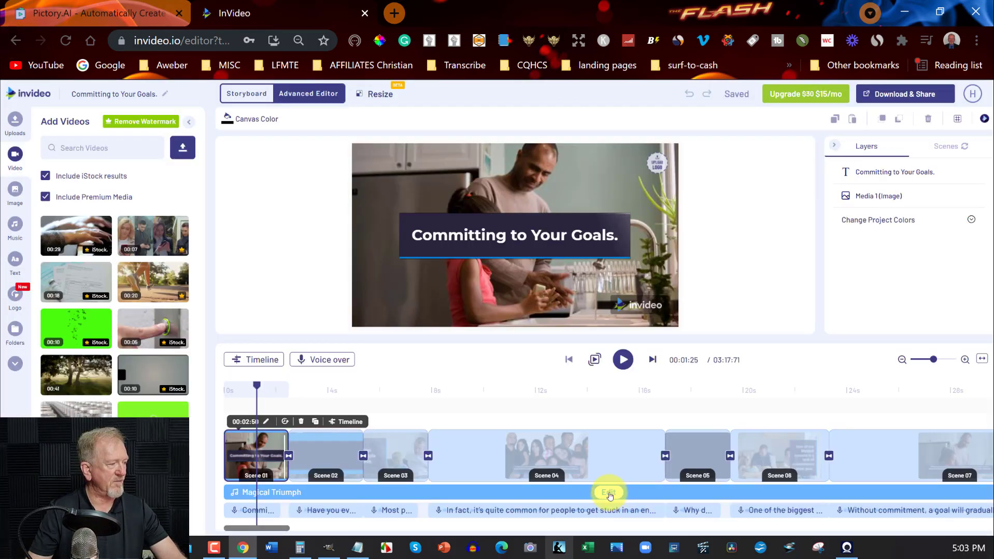
pyautogui.click(610, 494)
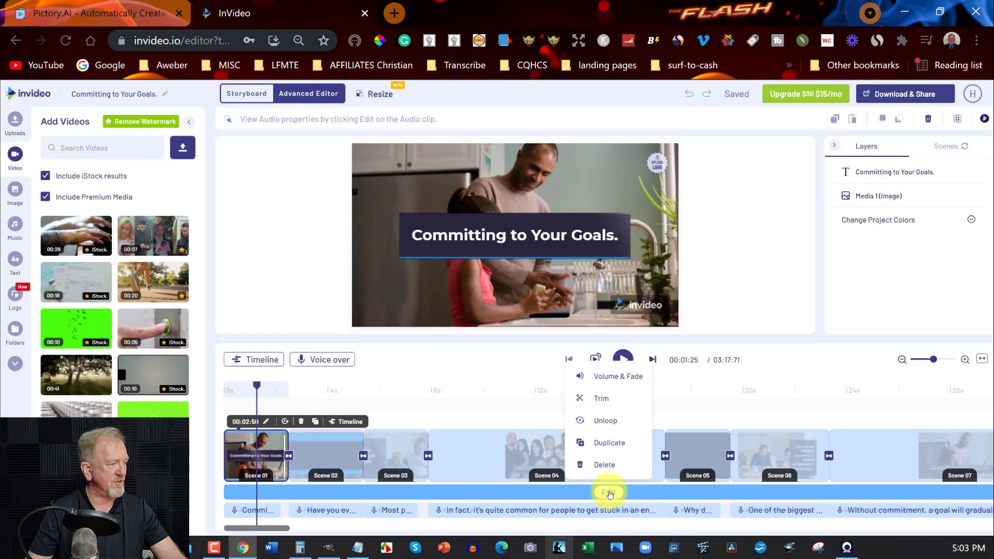
pyautogui.click(603, 373)
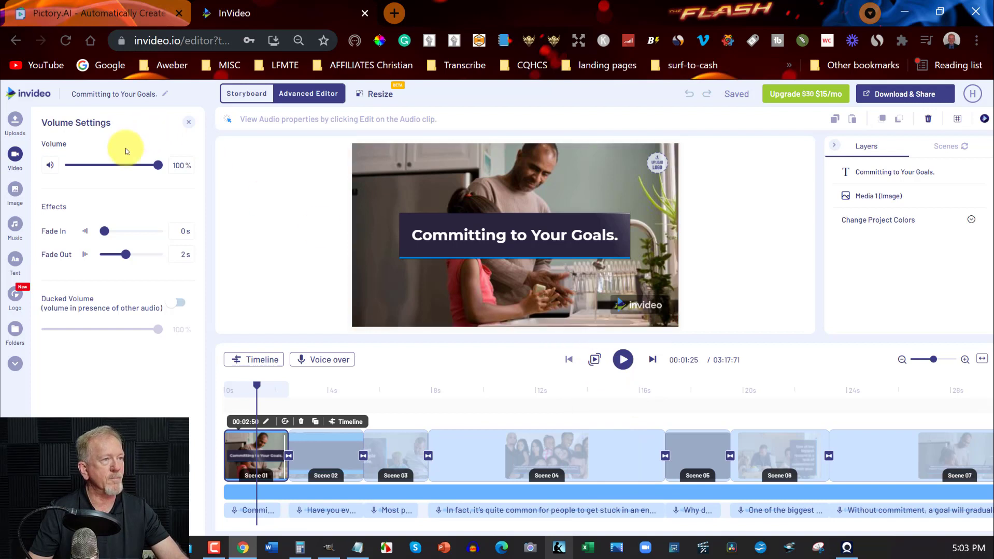
pyautogui.click(98, 166)
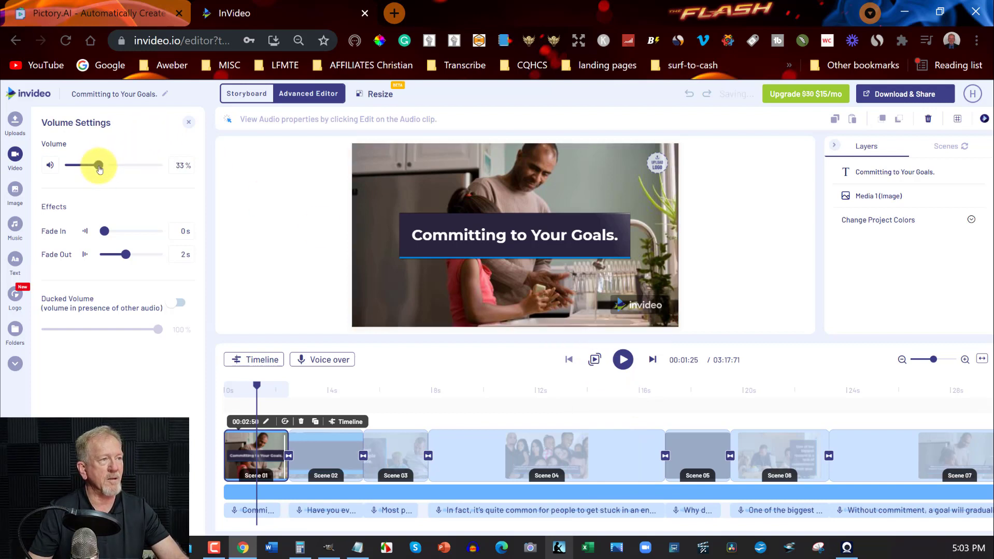
pyautogui.moveTo(100, 170); pyautogui.dragTo(79, 170)
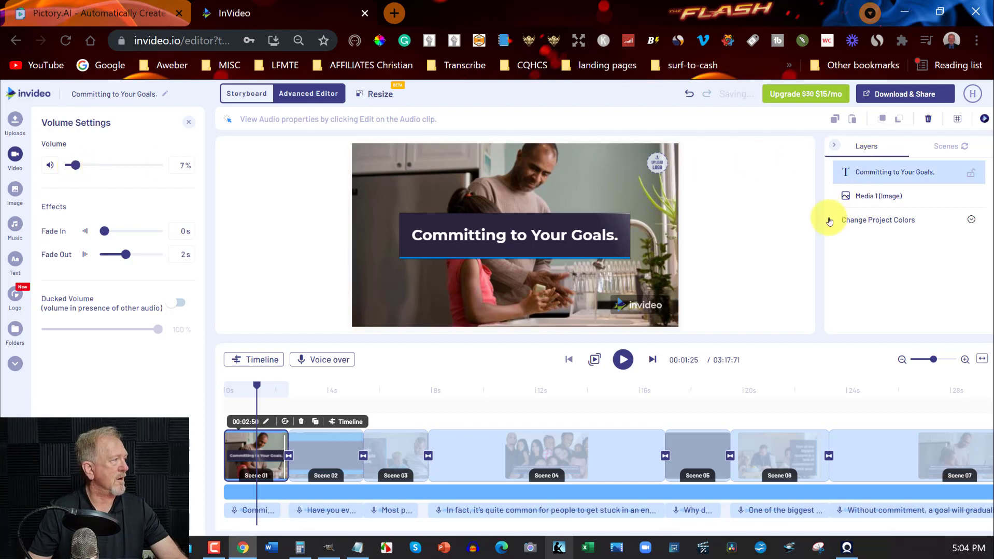
# Preview the opening scene from the start to check the voice-over against the background music
pyautogui.click(621, 359)
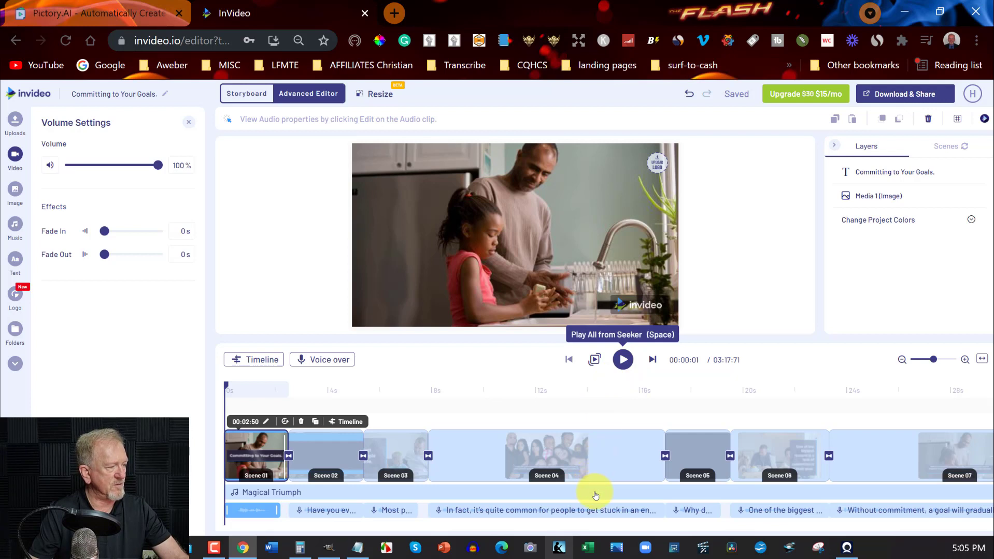
pyautogui.press('space')
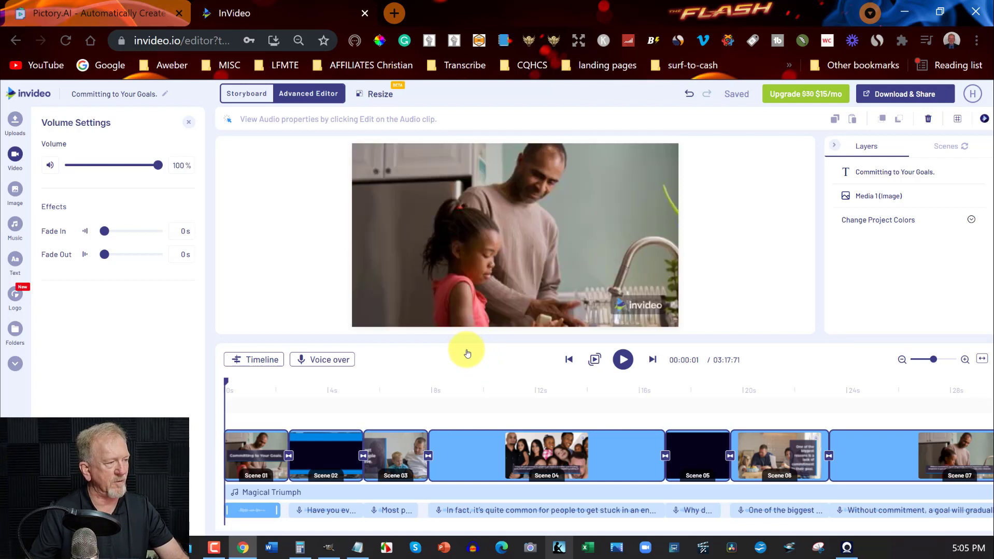
pyautogui.press('space')
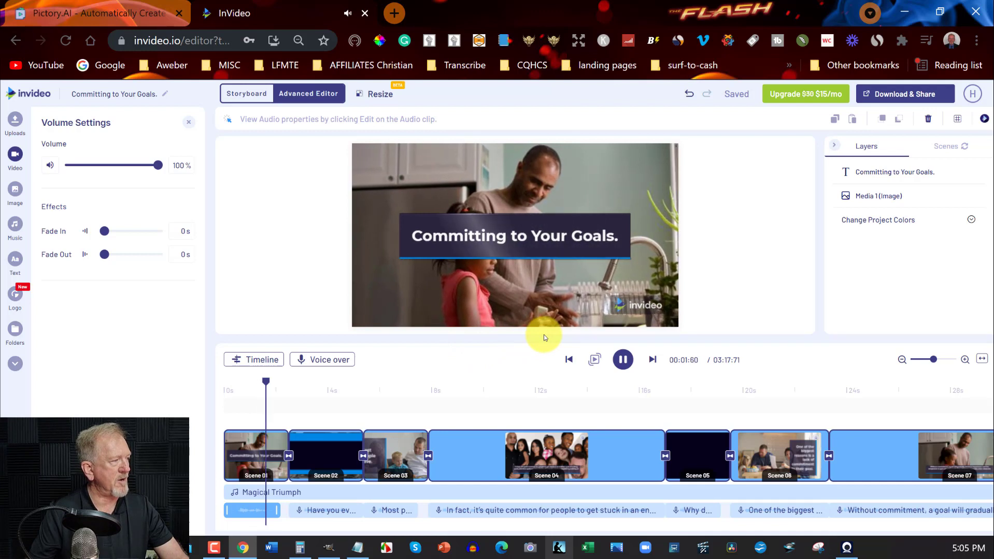
# Export the revised InVideo project at 720p quality and bring up the exported version's player and download options
pyautogui.click(918, 93)
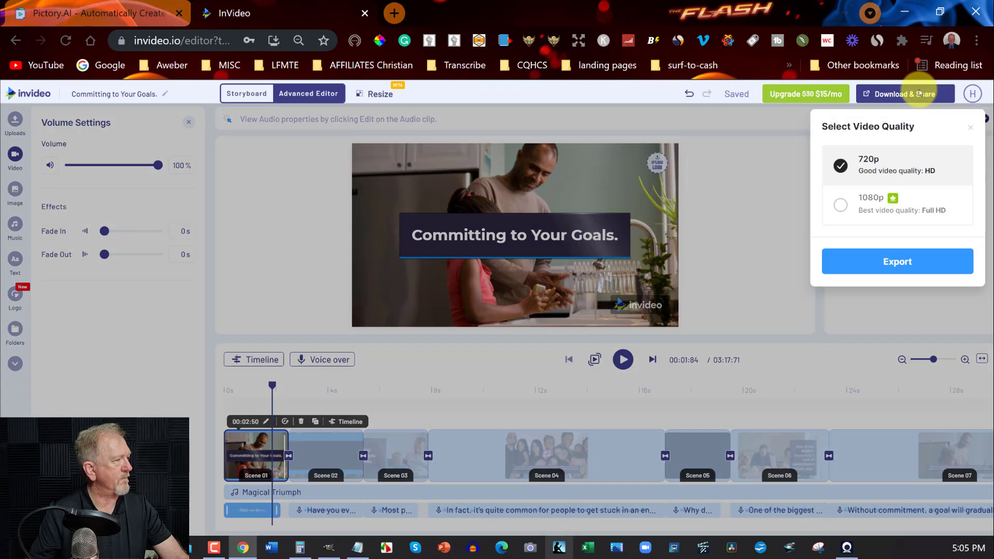
pyautogui.click(886, 263)
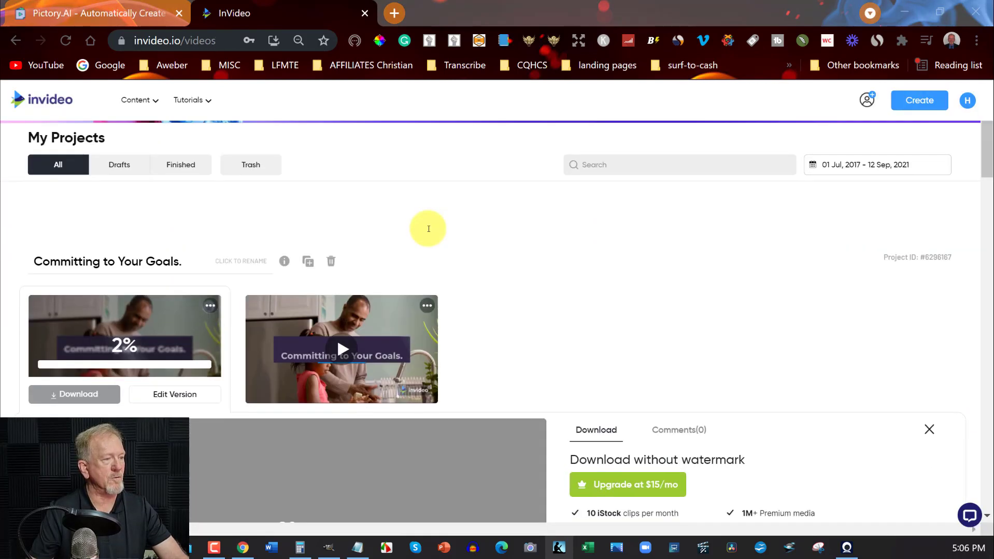
pyautogui.scroll(-3, 429, 228)
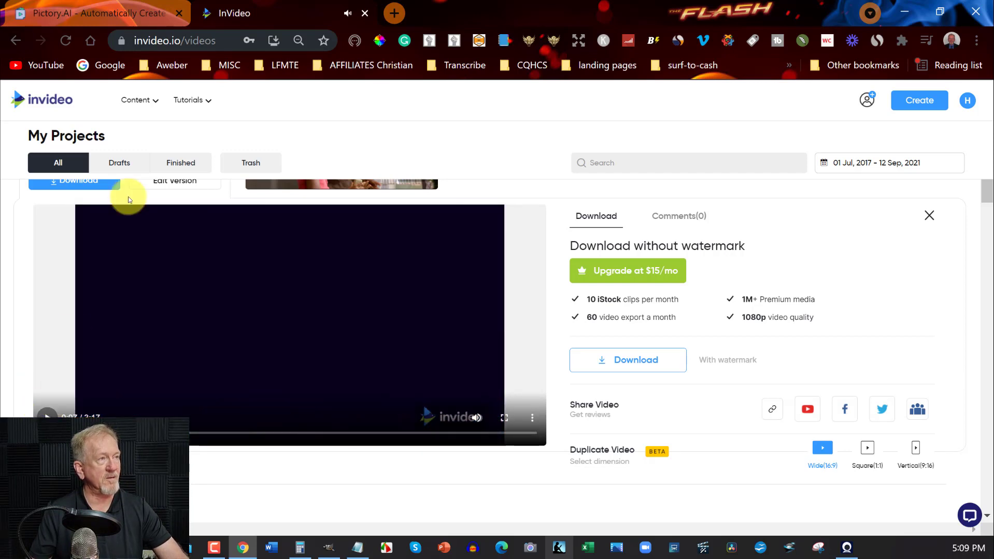
# Switch to Pictory and download the generated video to the Desktop as the MP4 file CommittingtoYourGoal
pyautogui.click(114, 14)
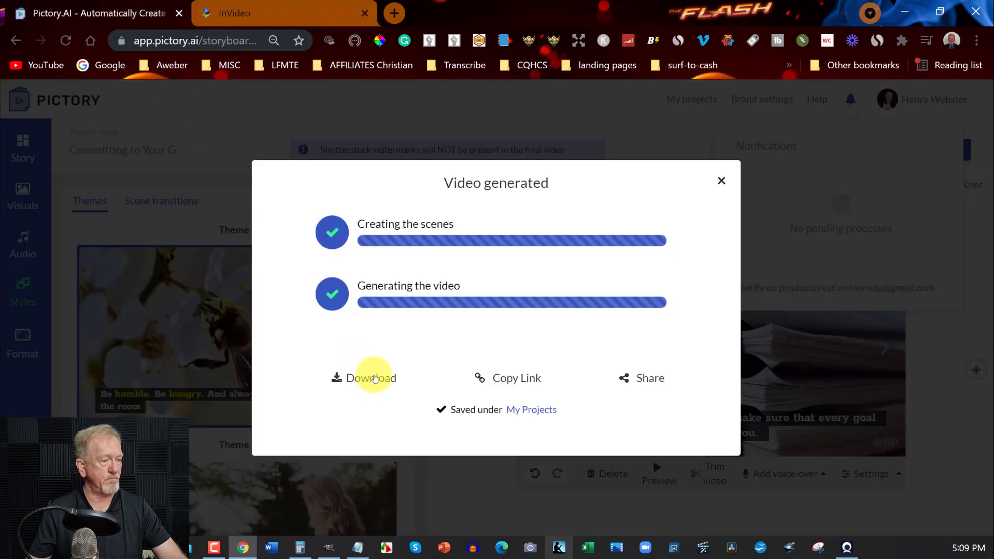
pyautogui.click(375, 379)
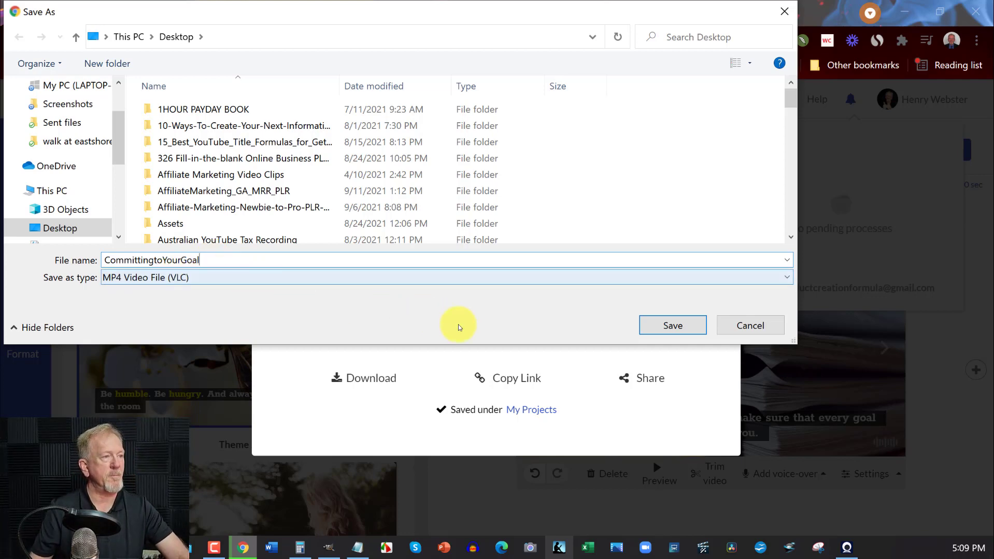
pyautogui.click(680, 323)
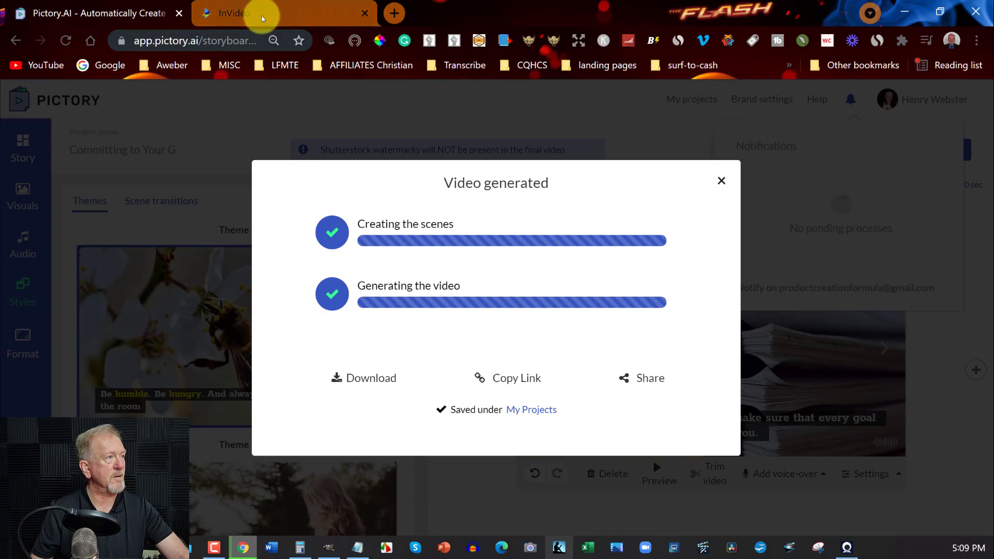
# Set the Pictory download to open when done and allow the file's move out of Dropbox to the Desktop
pyautogui.click(195, 544)
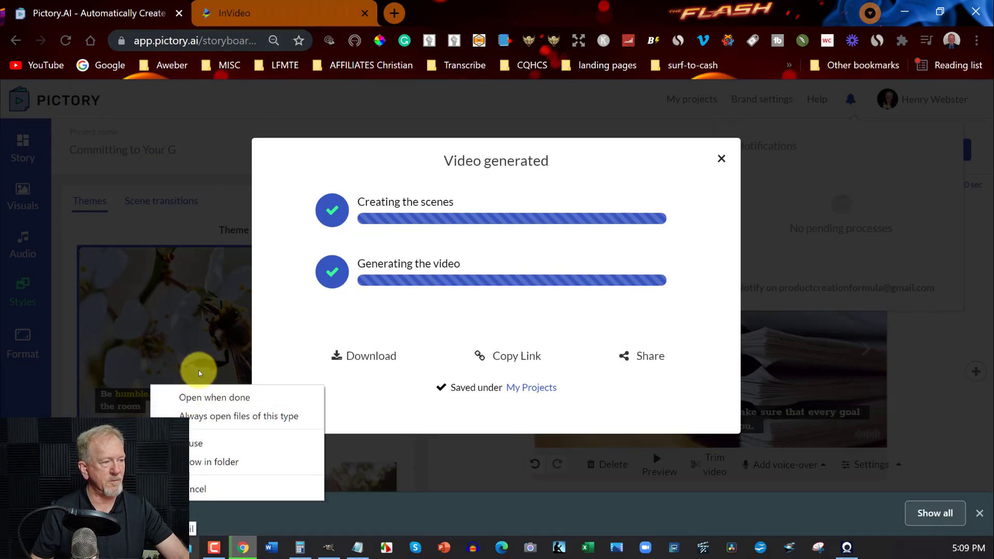
pyautogui.click(203, 397)
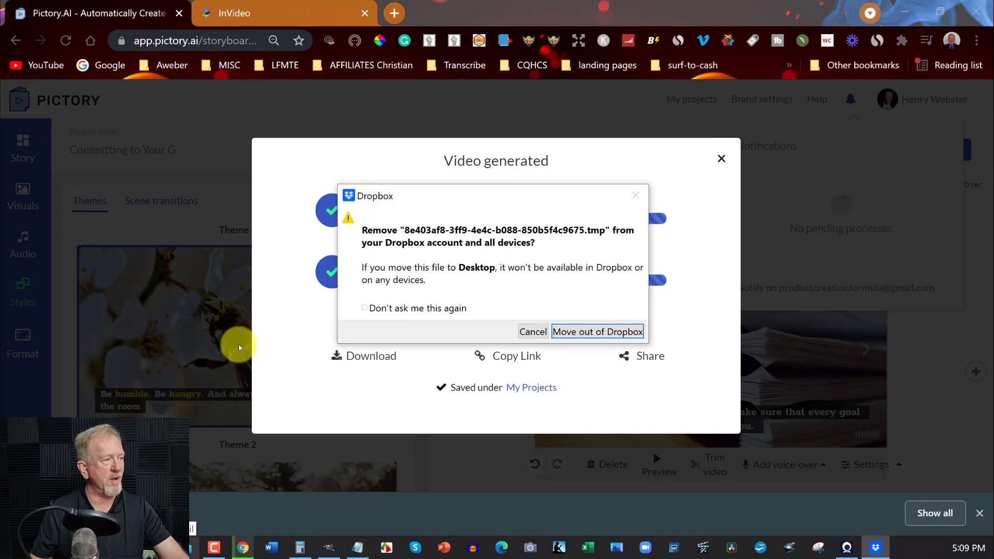
pyautogui.click(581, 331)
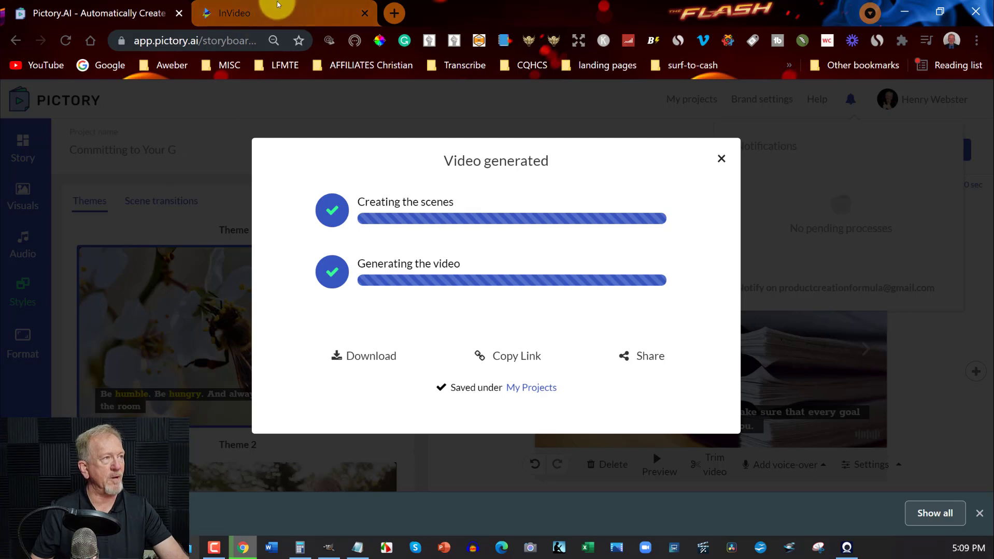
# Switch to InVideo and download the watermarked version of the newly exported video
pyautogui.click(277, 13)
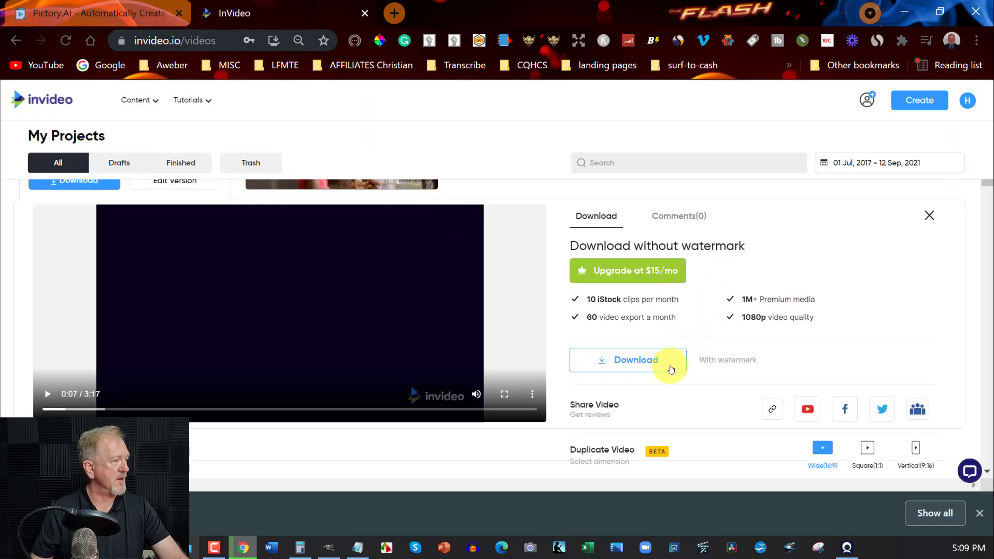
pyautogui.click(641, 361)
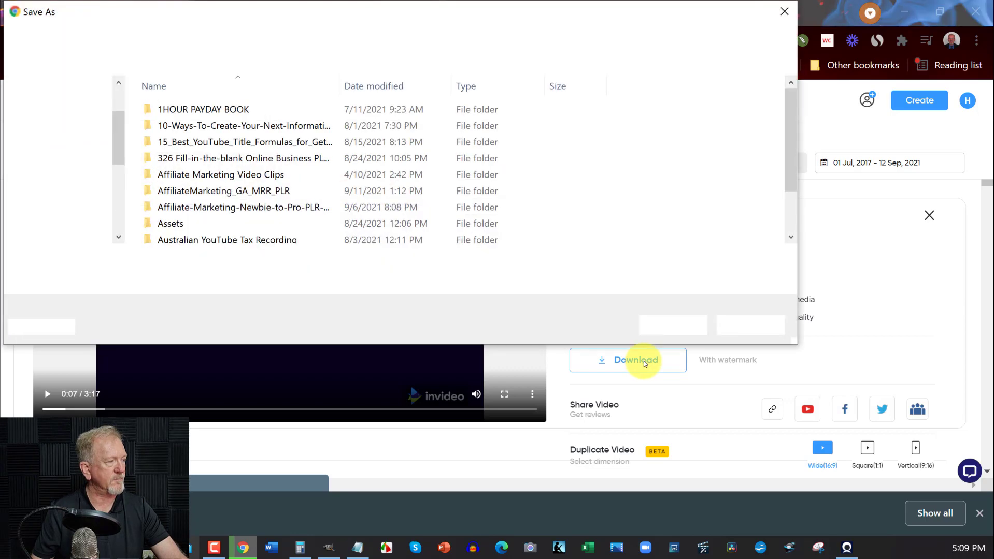
pyautogui.click(785, 10)
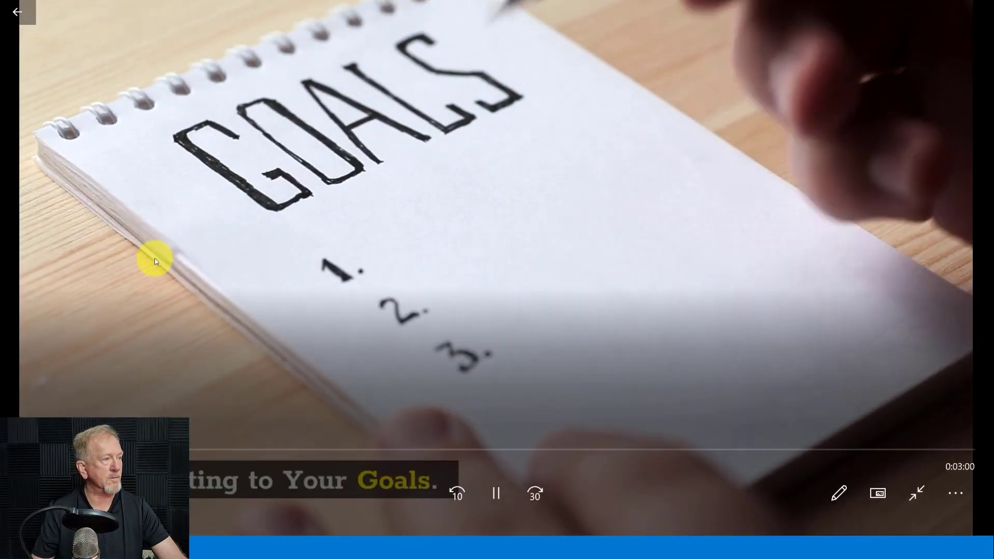
# Watch the downloaded Pictory video, and open the downloaded InVideo file to compare its playback before pausing it
pyautogui.doubleClick(155, 257)
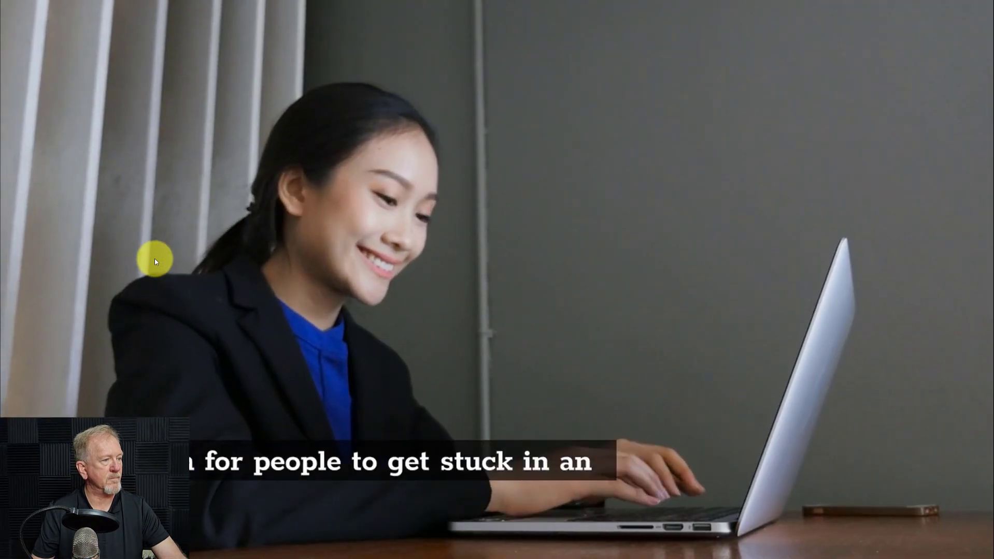
pyautogui.moveTo(154, 261)
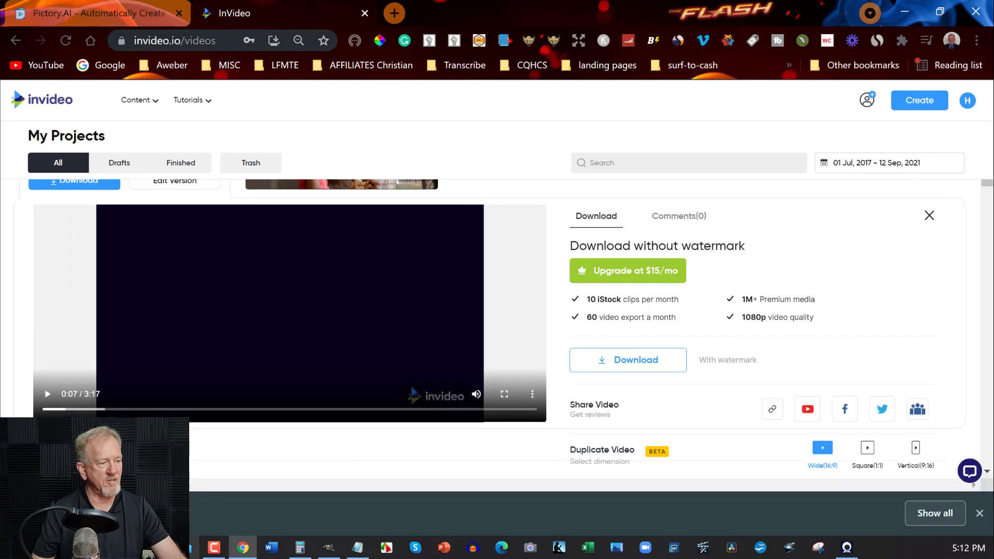
pyautogui.rightClick(150, 501)
pyautogui.click(214, 399)
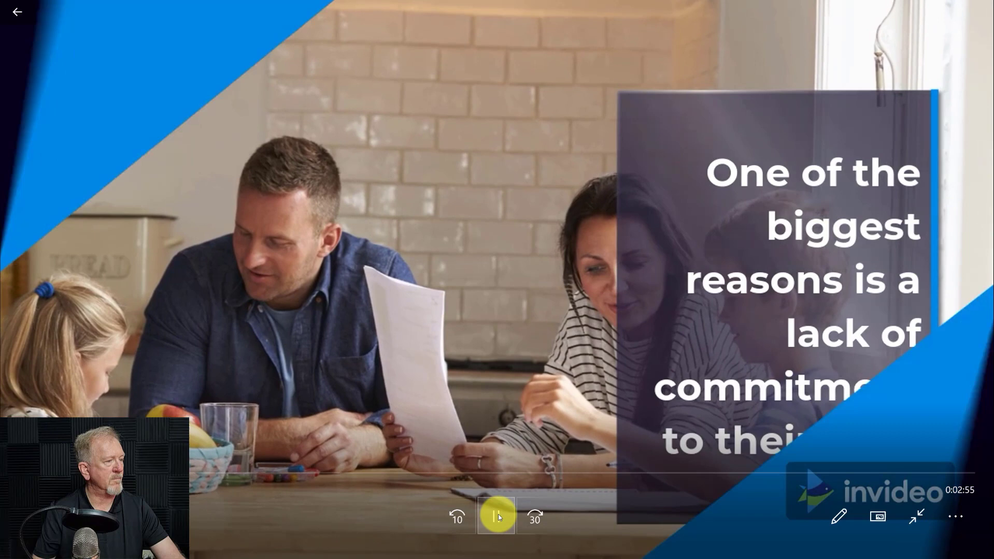
pyautogui.click(497, 517)
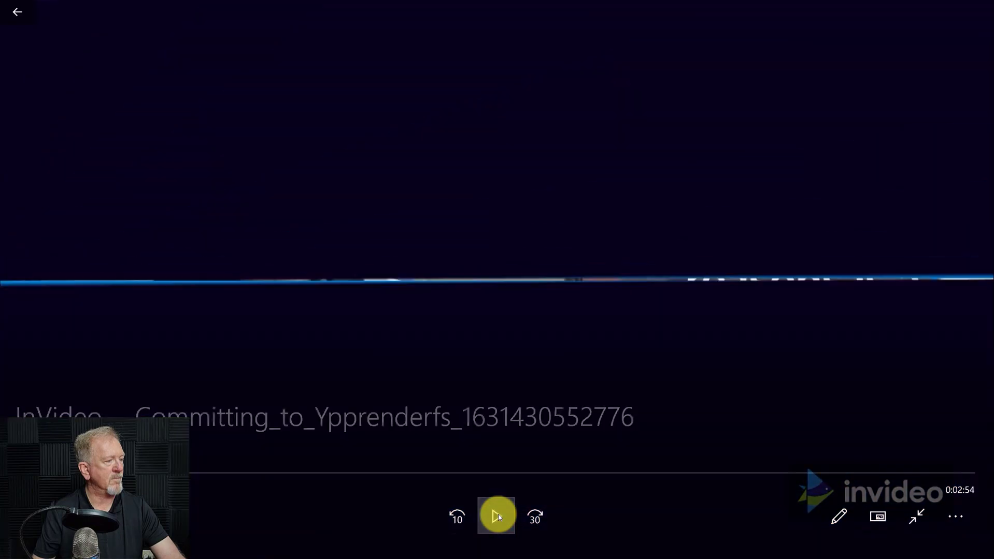